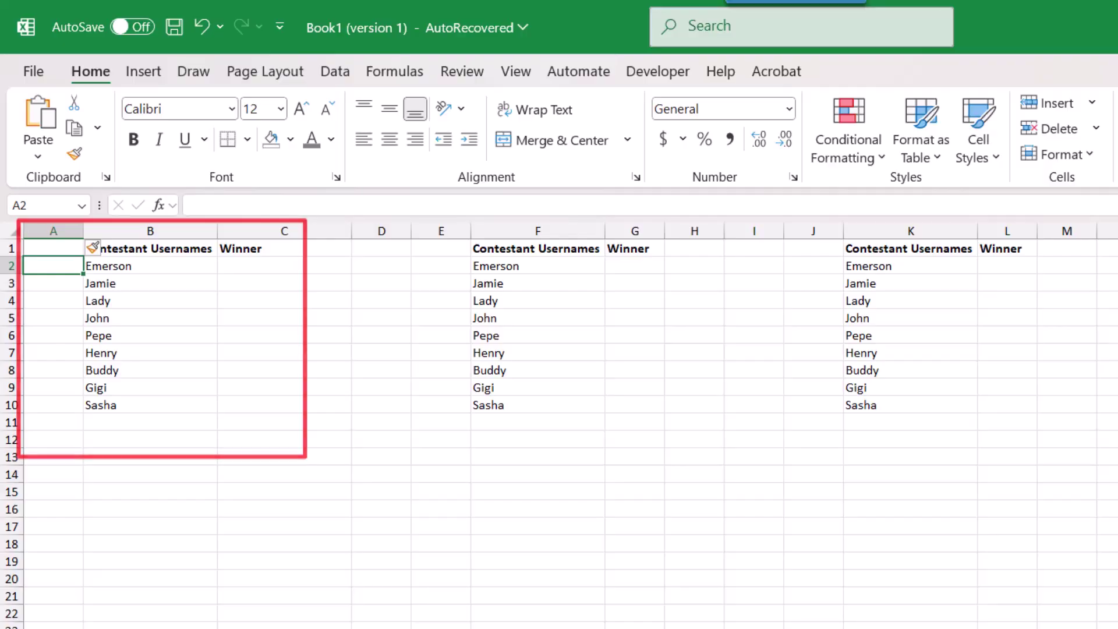
Enter =RAND() in cell A2 beside the first contestant, Emerson.
text(=)
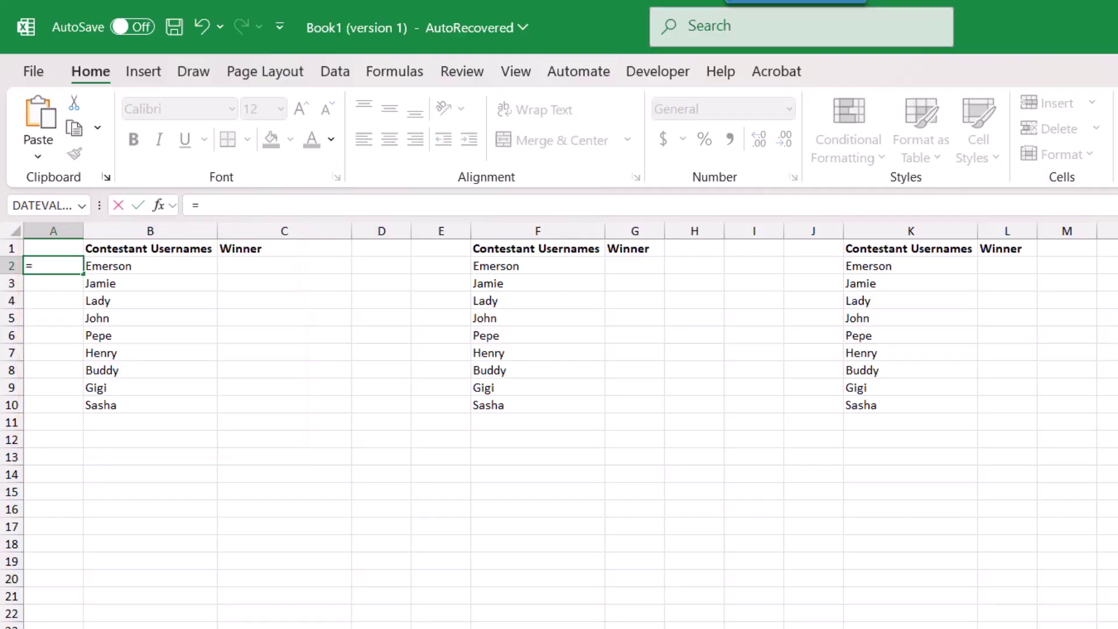
text(RAND)
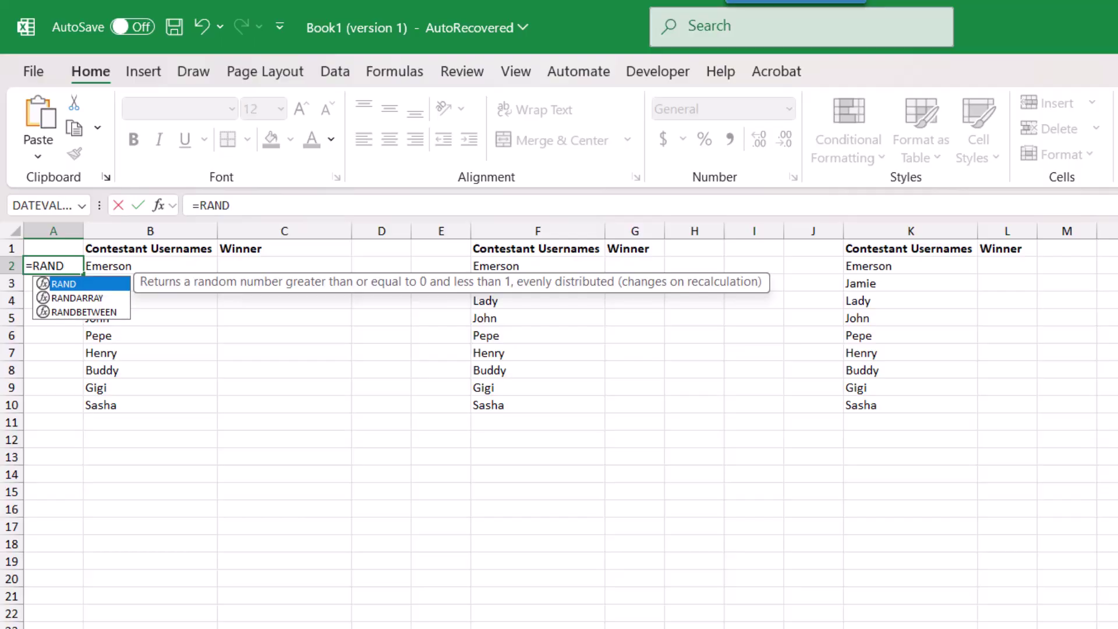
text(()
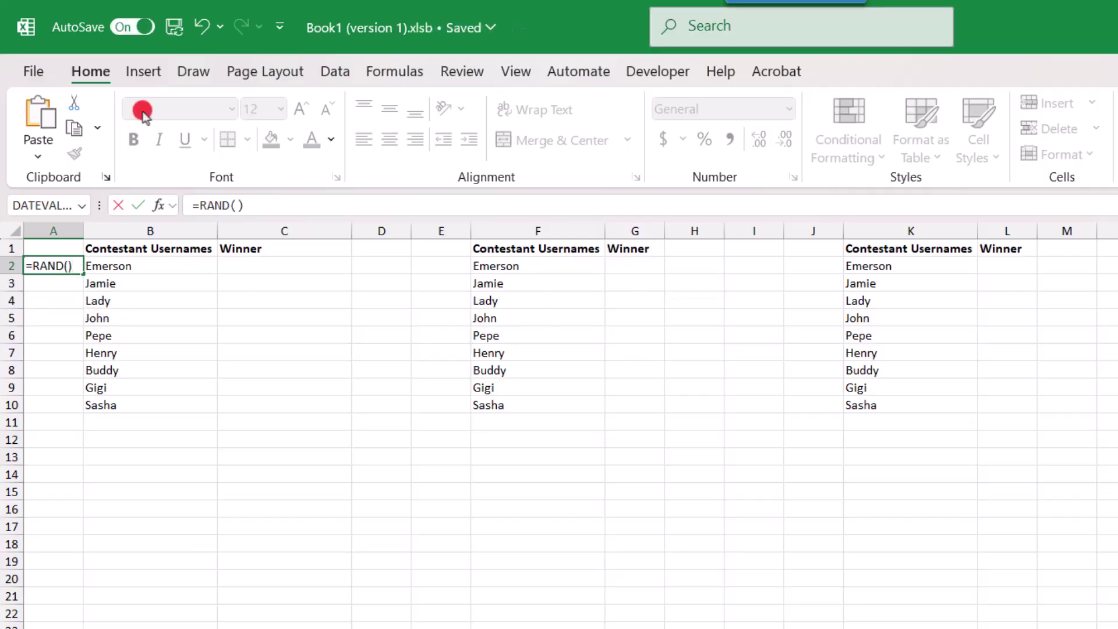
Commit the RAND formula in A2 and fill it down to A10.
key(Return)
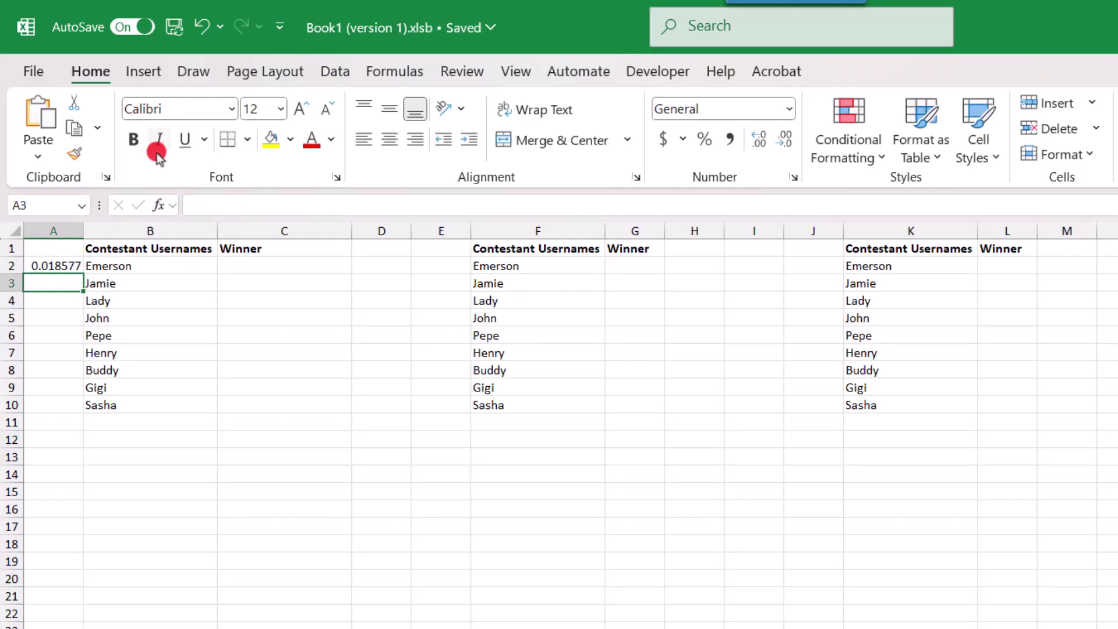
click(75, 263)
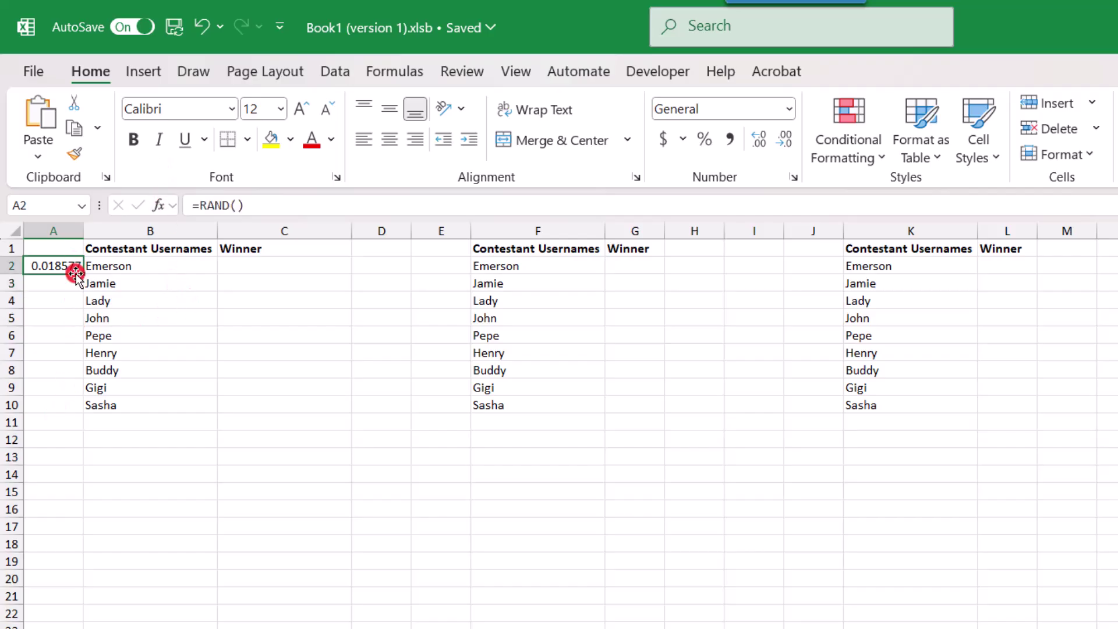
double_click(85, 274)
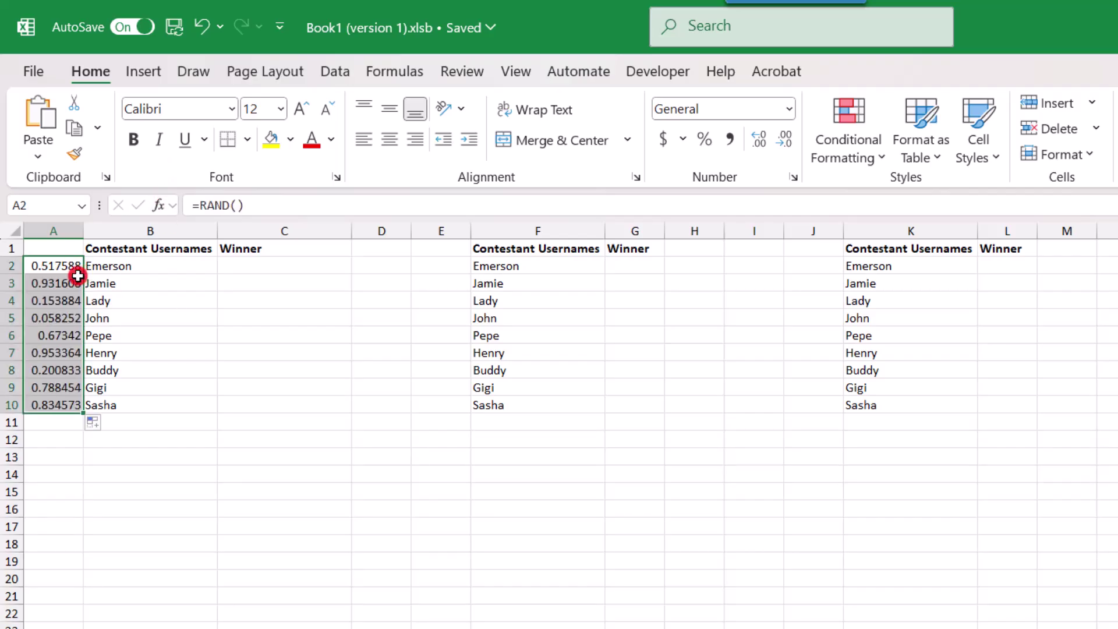
Try renaming the B1 header to 'Entries', then undo it to keep 'Contestant Usernames'.
drag(74, 271, 73, 279)
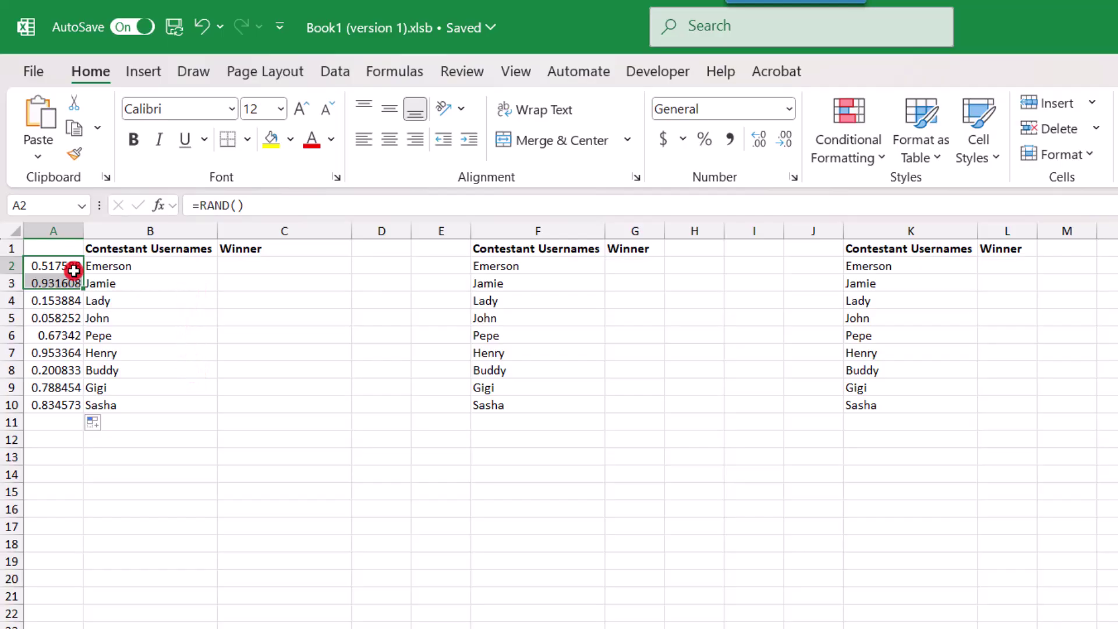
click(74, 270)
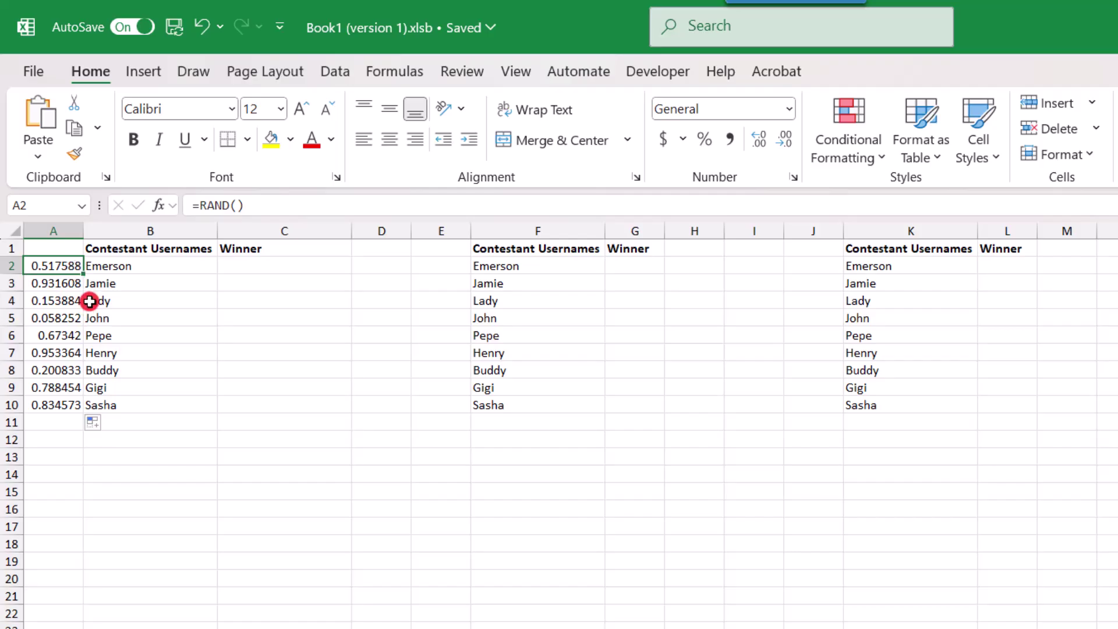
click(153, 252)
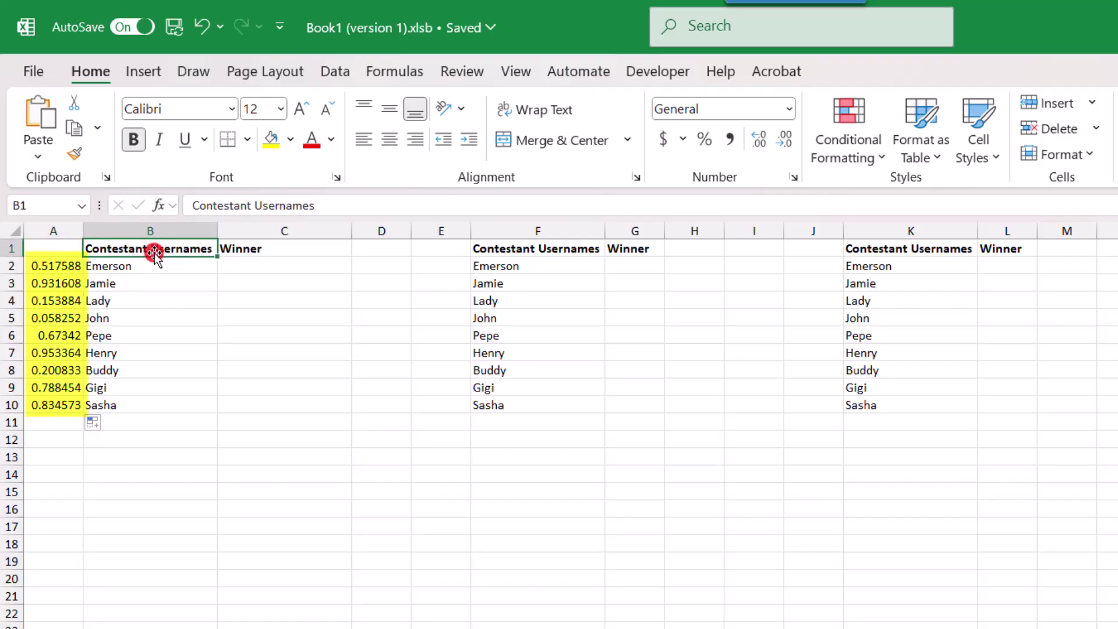
text(Entries)
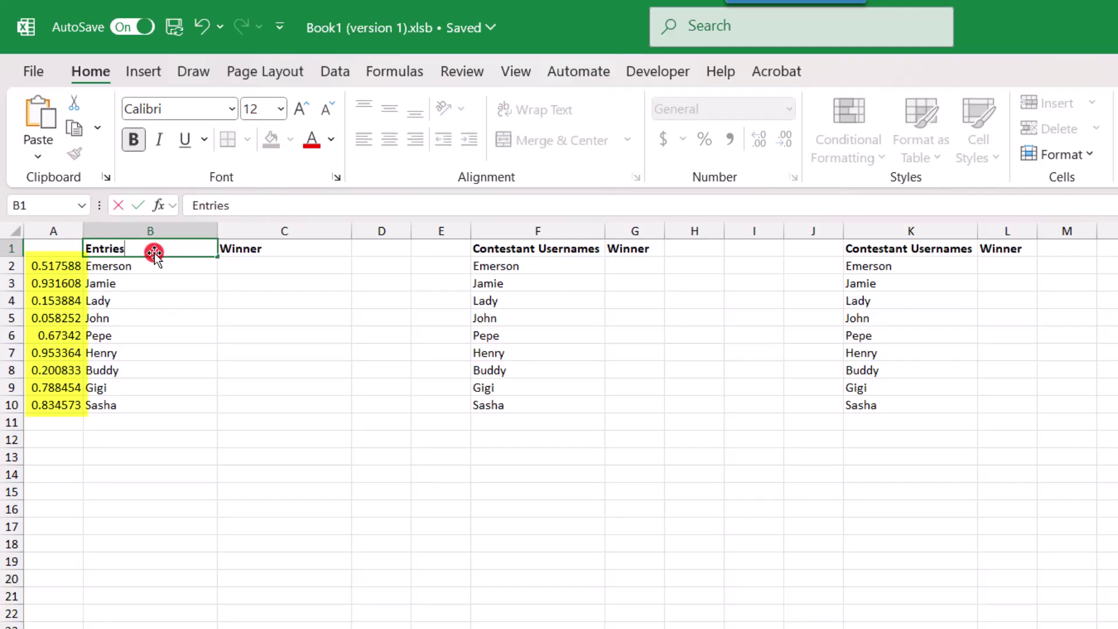
key(Return)
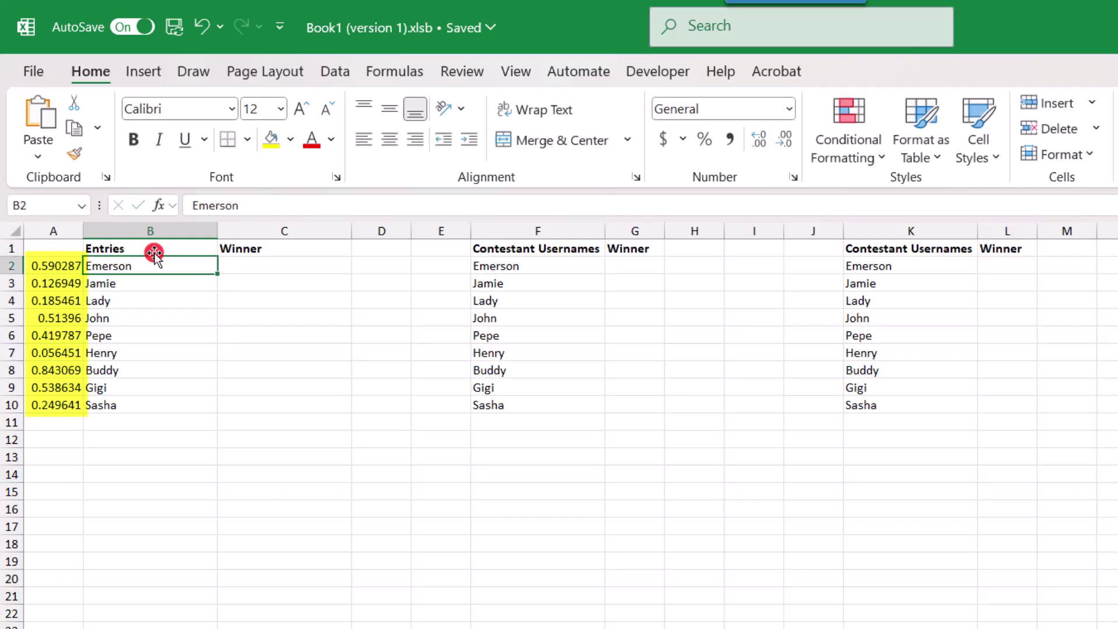
key(ctrl+z)
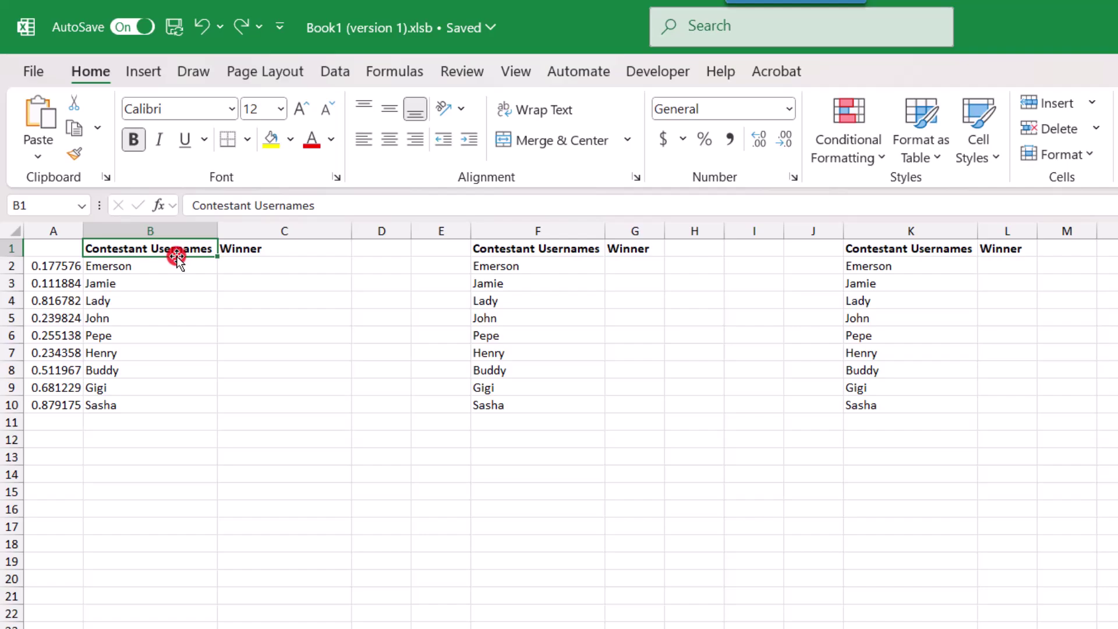
Copy A2:A10 and paste it back over itself as values.
drag(68, 265, 71, 400)
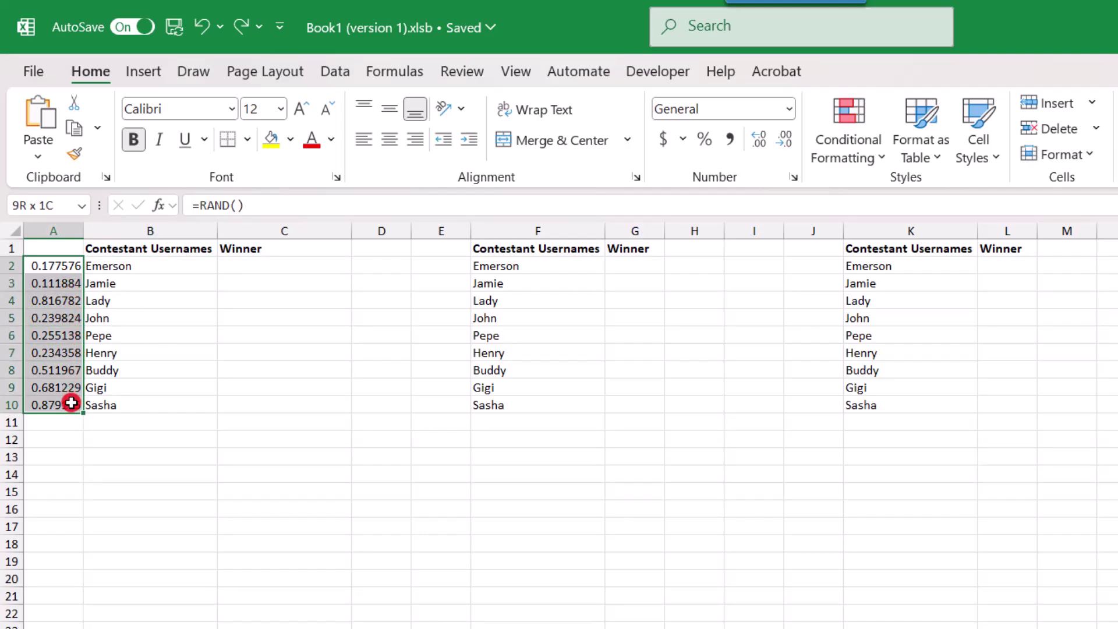
right_click(64, 290)
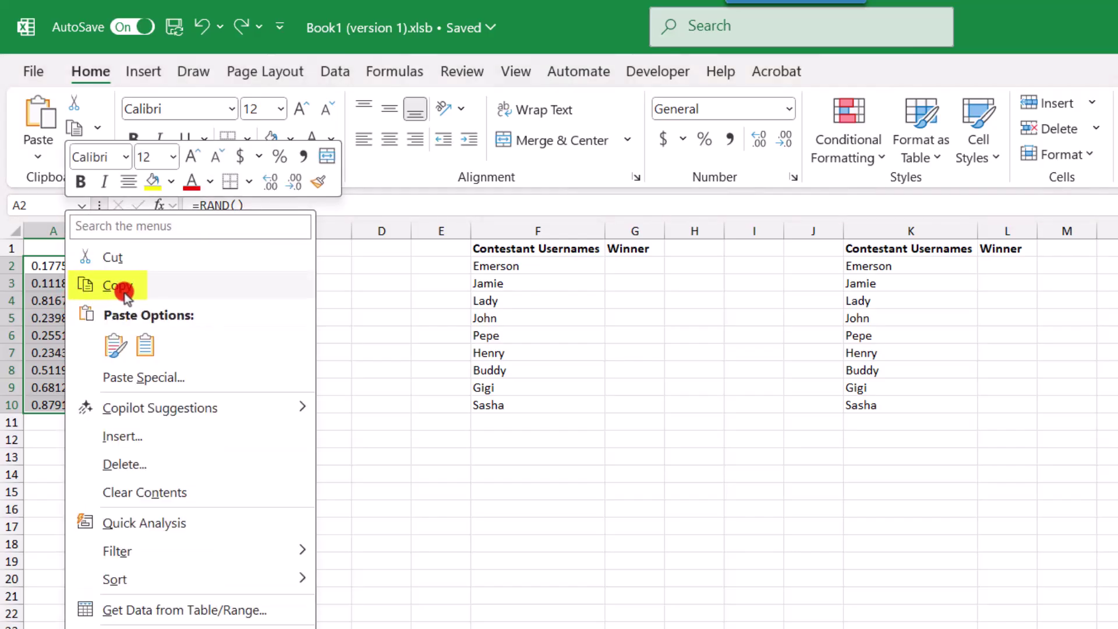
click(125, 289)
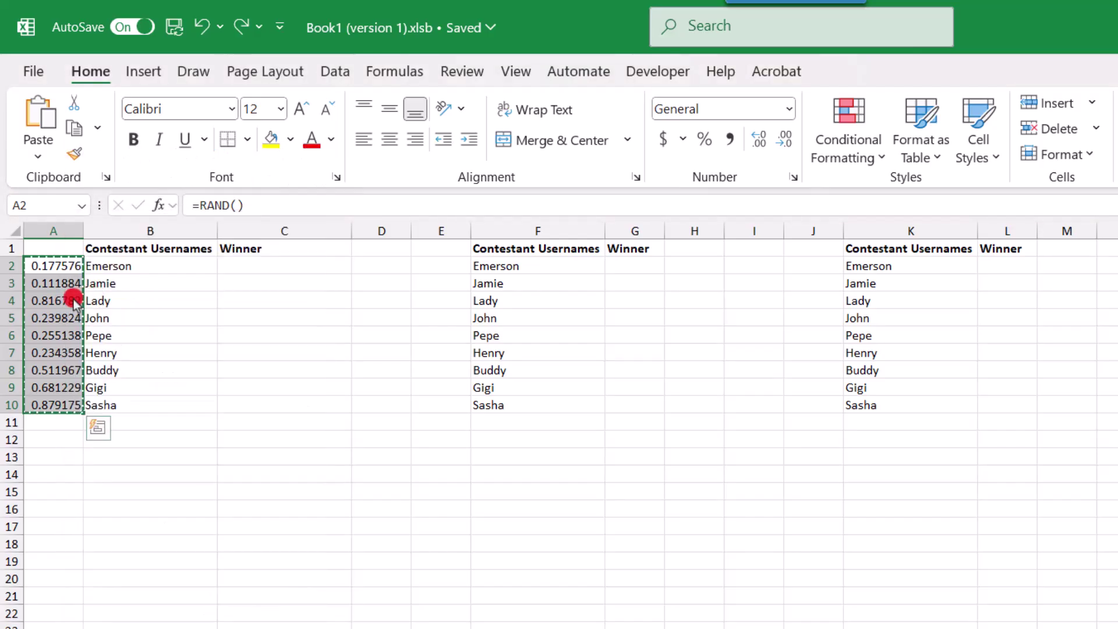
right_click(46, 300)
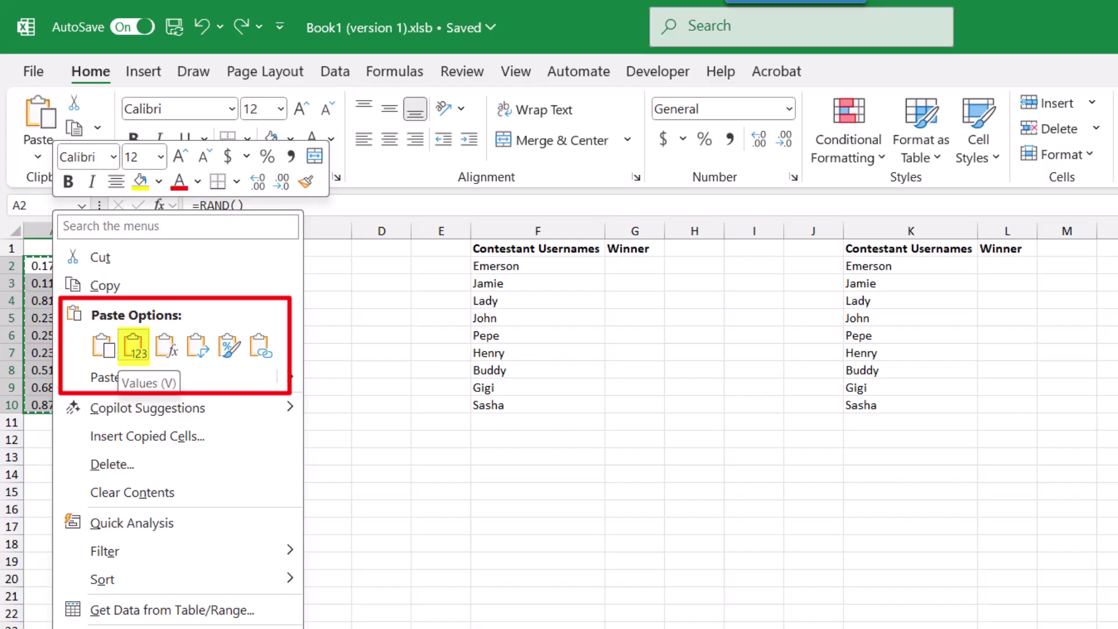
click(134, 346)
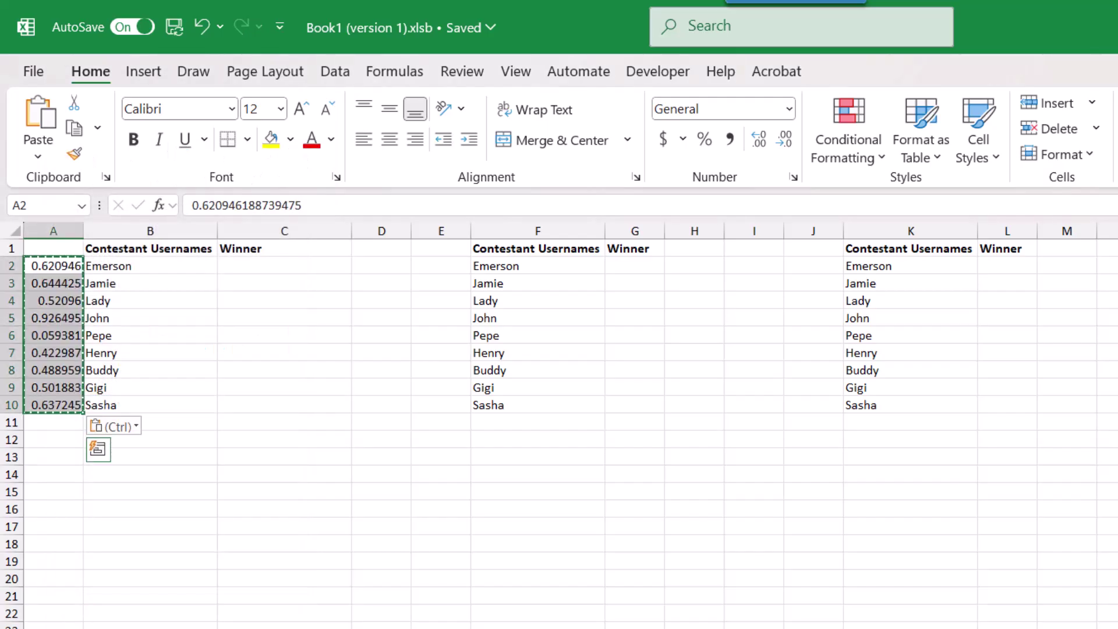
key(Escape)
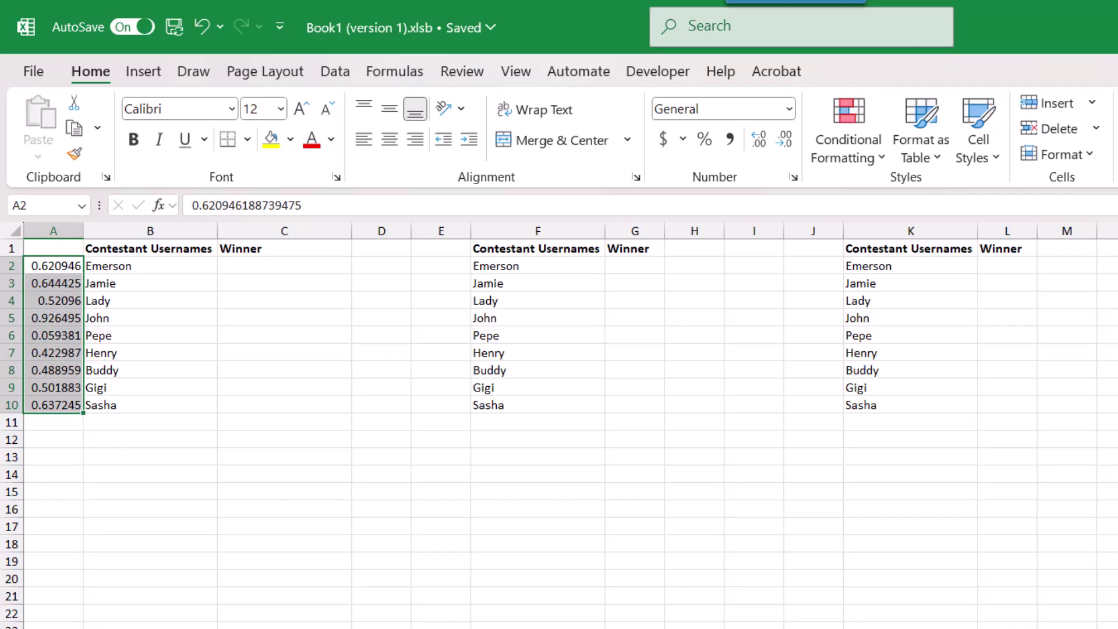
Sort the list by the column A random numbers, smallest to largest.
key(shift+Up)
key(shift+Up)
key(shift+Up)
key(shift+Up)
key(shift+Up)
click(72, 266)
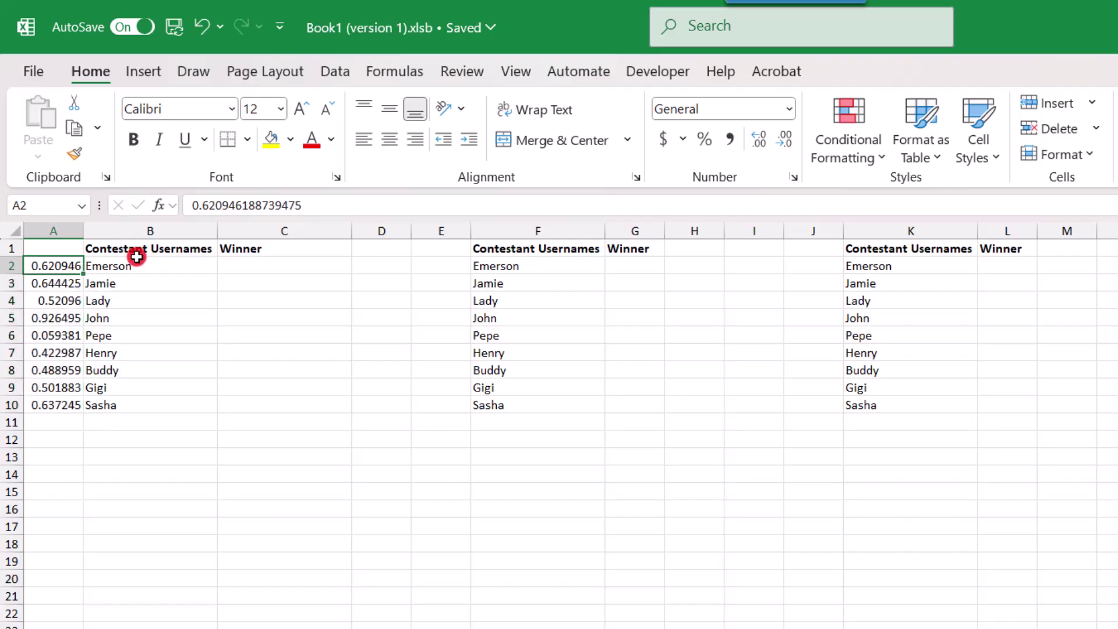
click(336, 72)
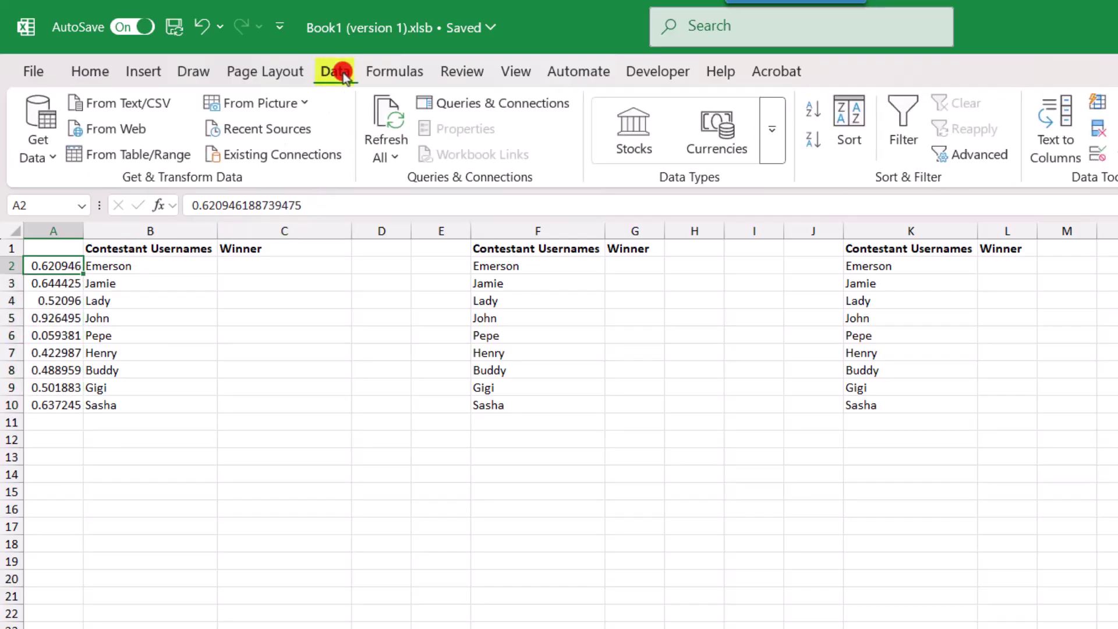
click(849, 145)
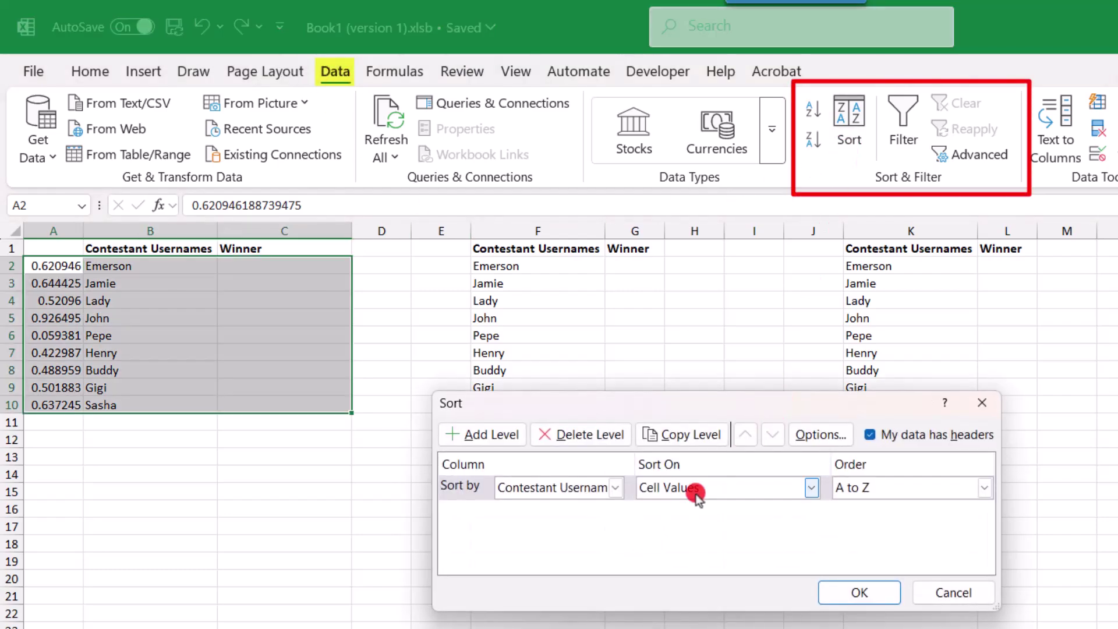
click(614, 488)
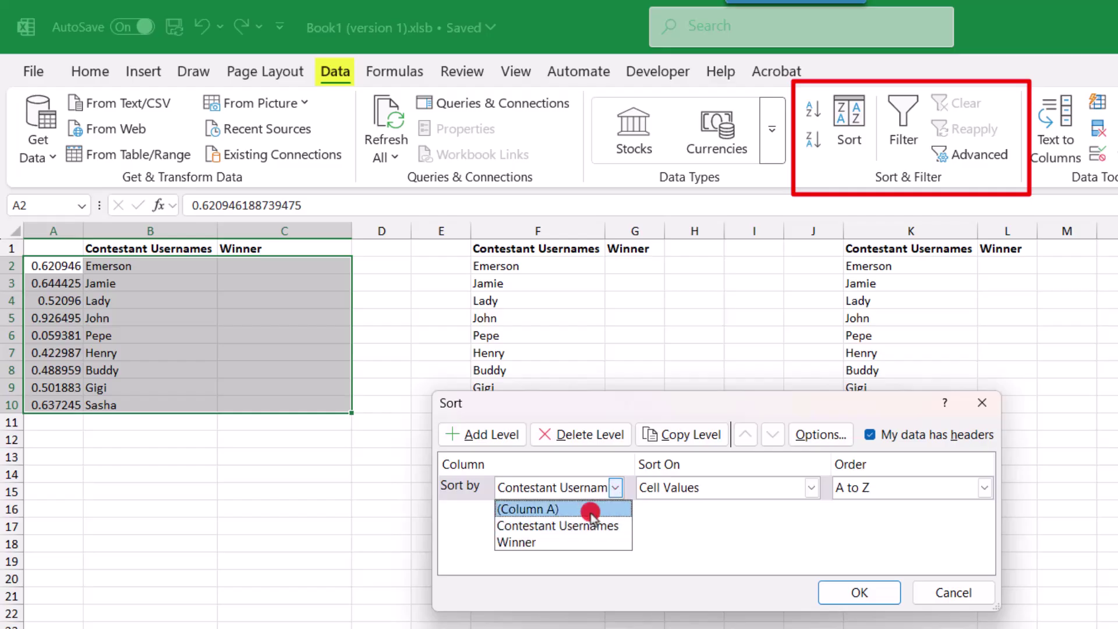
click(590, 510)
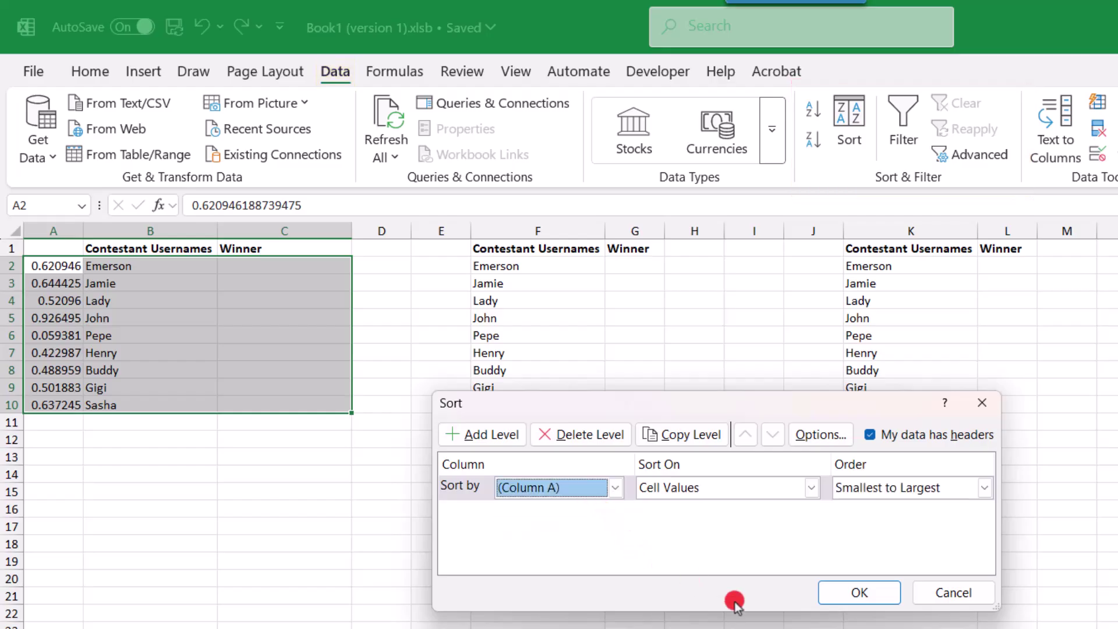
click(830, 602)
Enter =B2 in Winner cell C2 so it shows Pepe.
click(344, 268)
text(=)
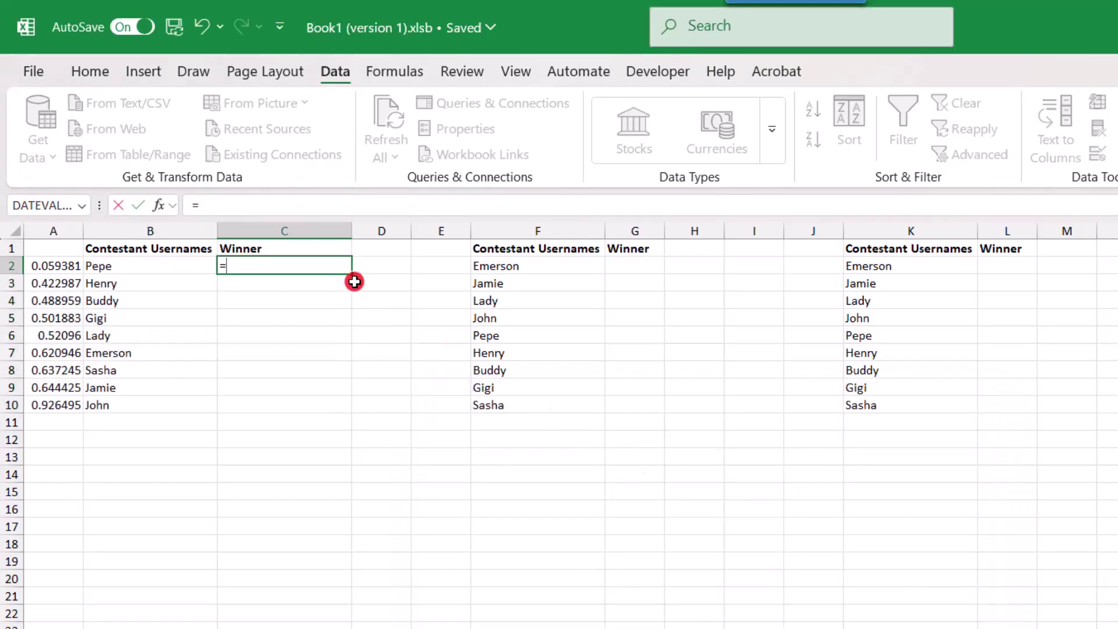
click(180, 265)
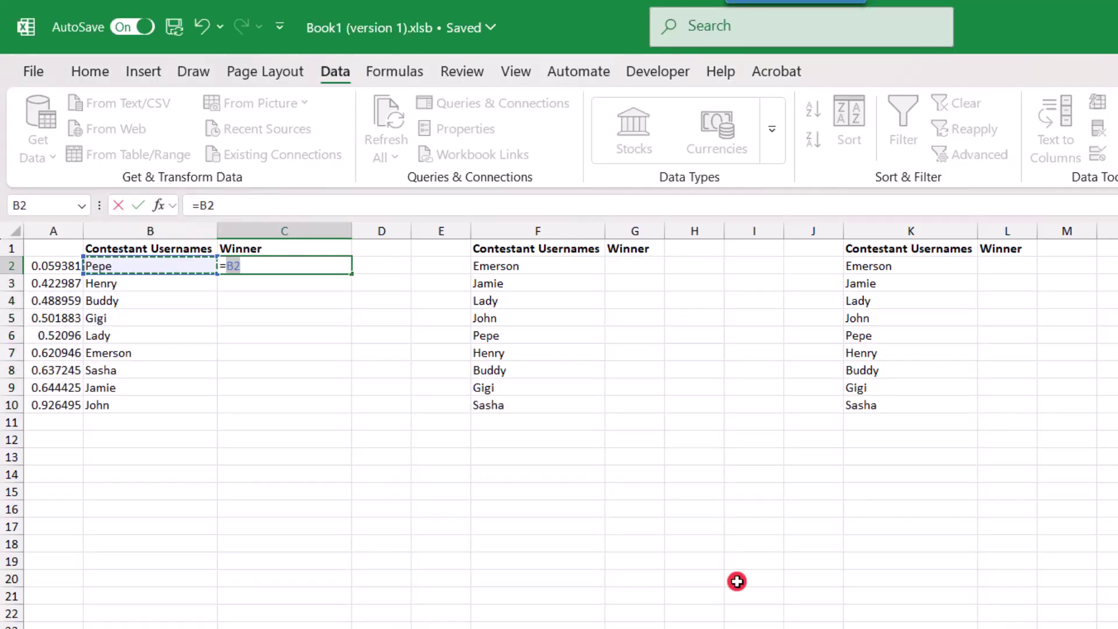
key(Return)
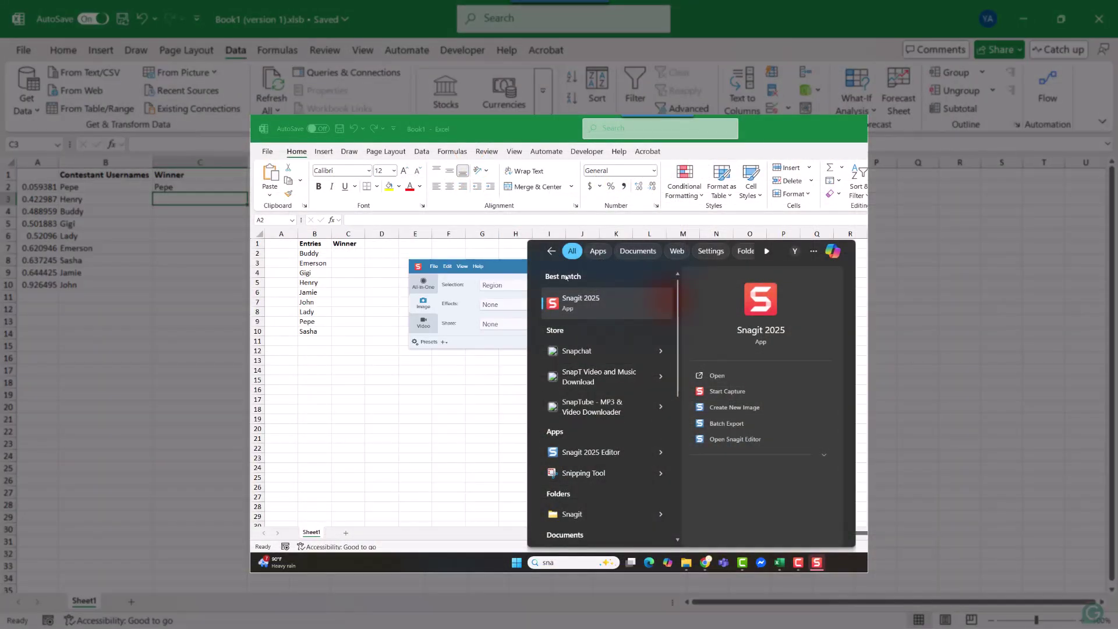
Start a Snagit 2025 video capture of the workbook region.
click(577, 299)
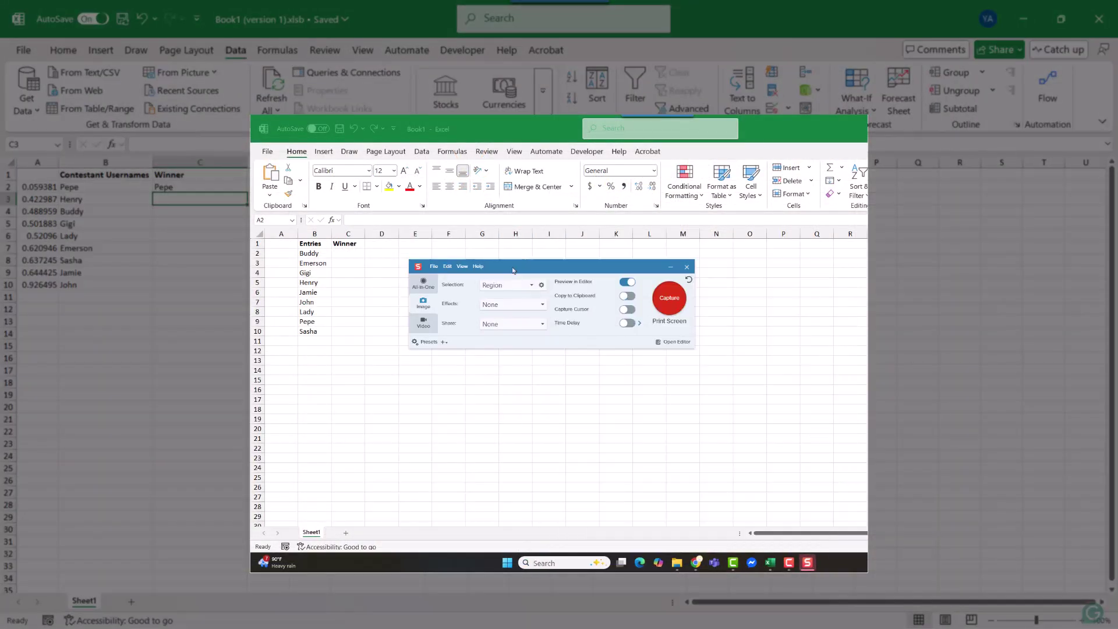
click(680, 303)
drag(252, 145, 817, 358)
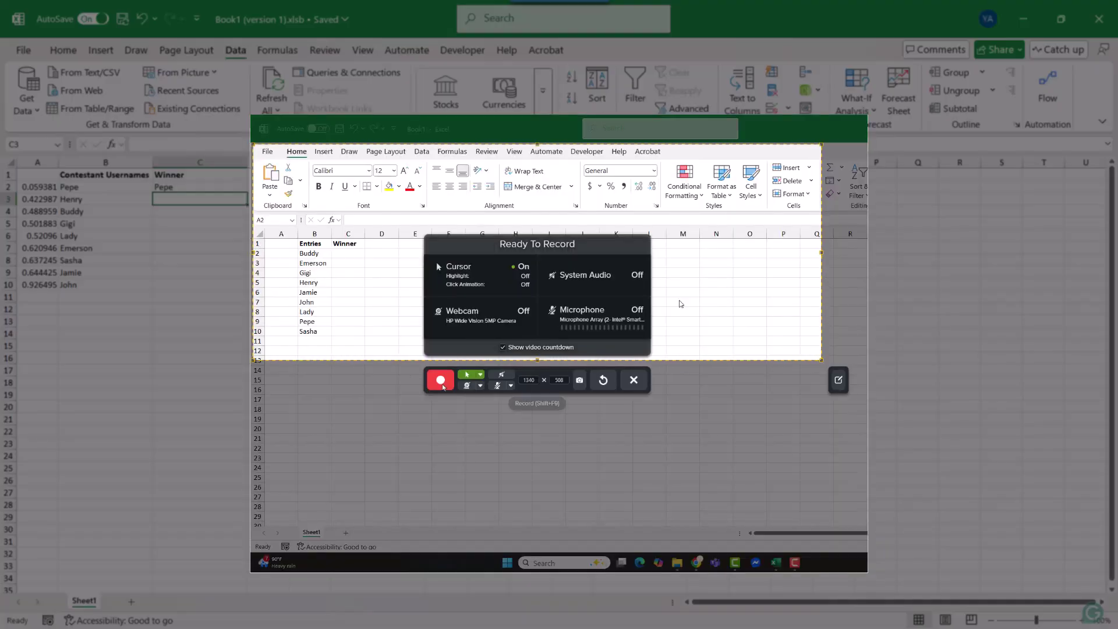
click(441, 381)
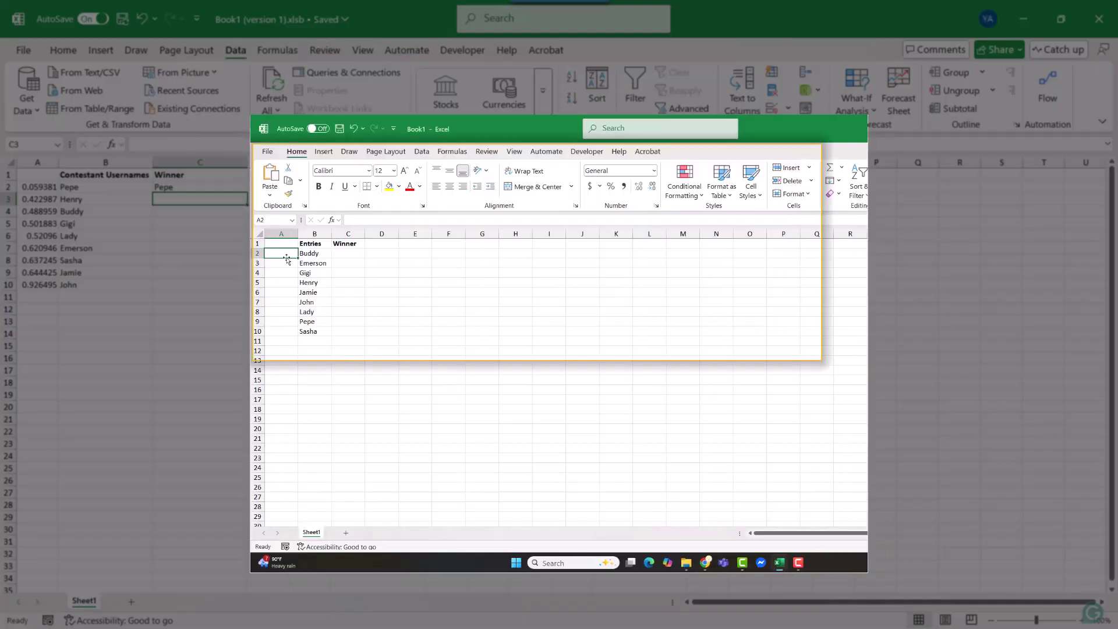
Enter =rand() in A2 and fill it down to A10.
text(=rand())
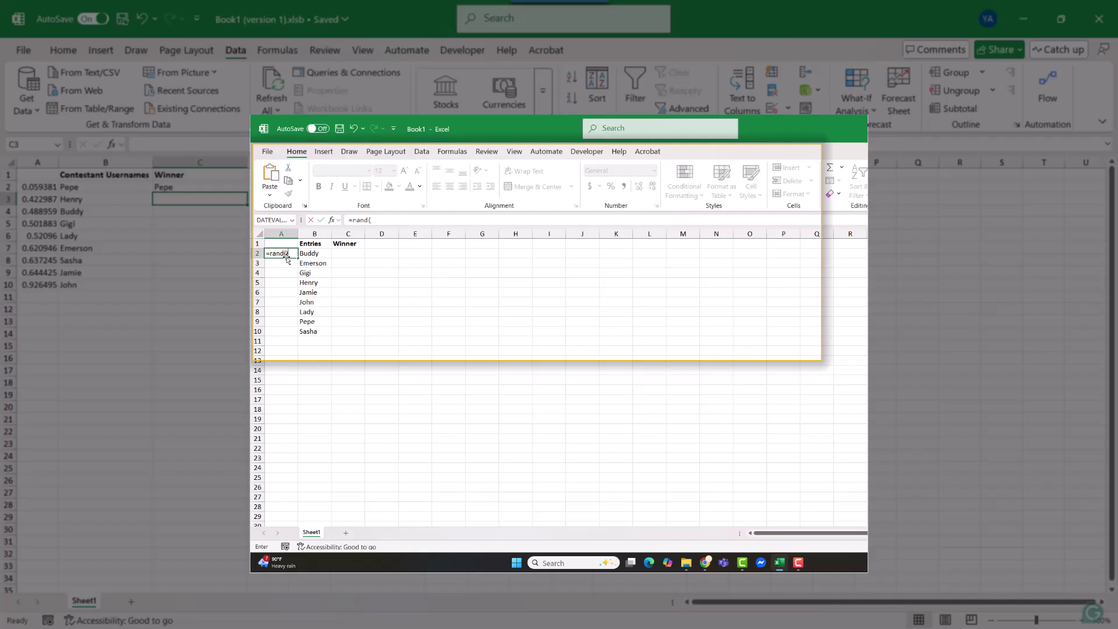
key(Return)
click(284, 254)
double_click(296, 258)
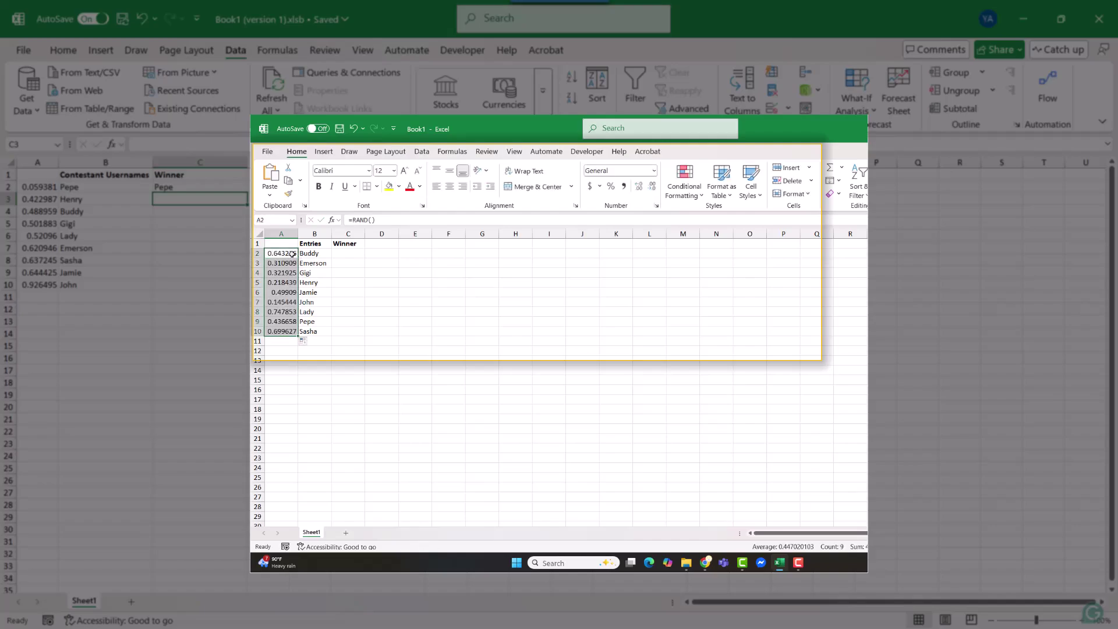
Copy A2:A10 and paste it back as fixed values.
right_click(292, 254)
click(314, 263)
right_click(286, 286)
click(329, 289)
key(Escape)
drag(281, 254, 299, 254)
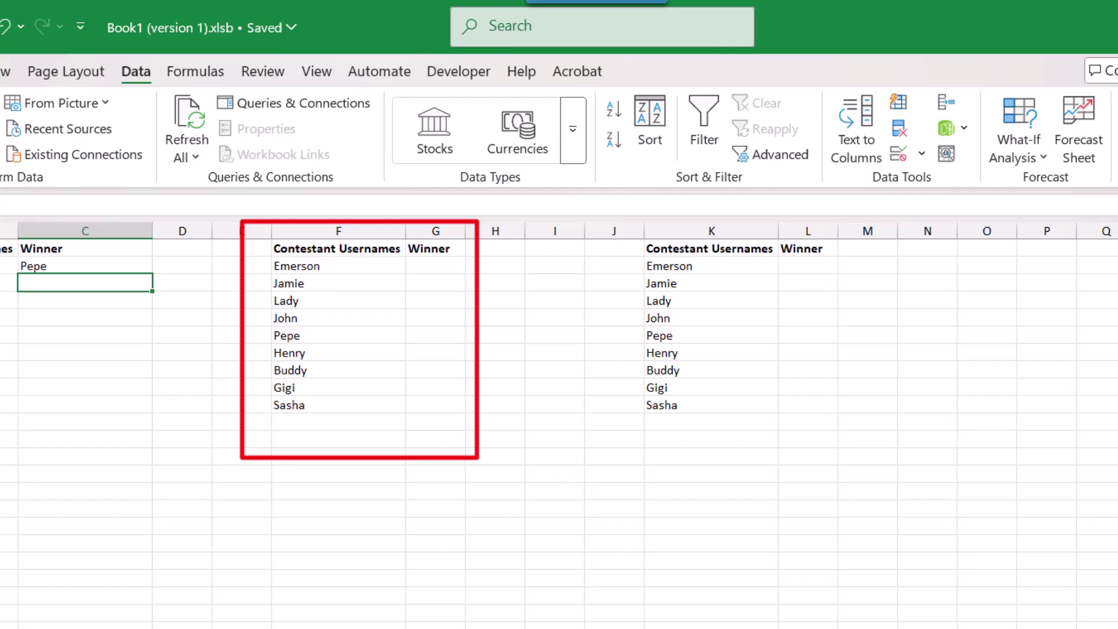
Type =INDEX(F2:F10, into G2 for the second list's winner.
click(436, 266)
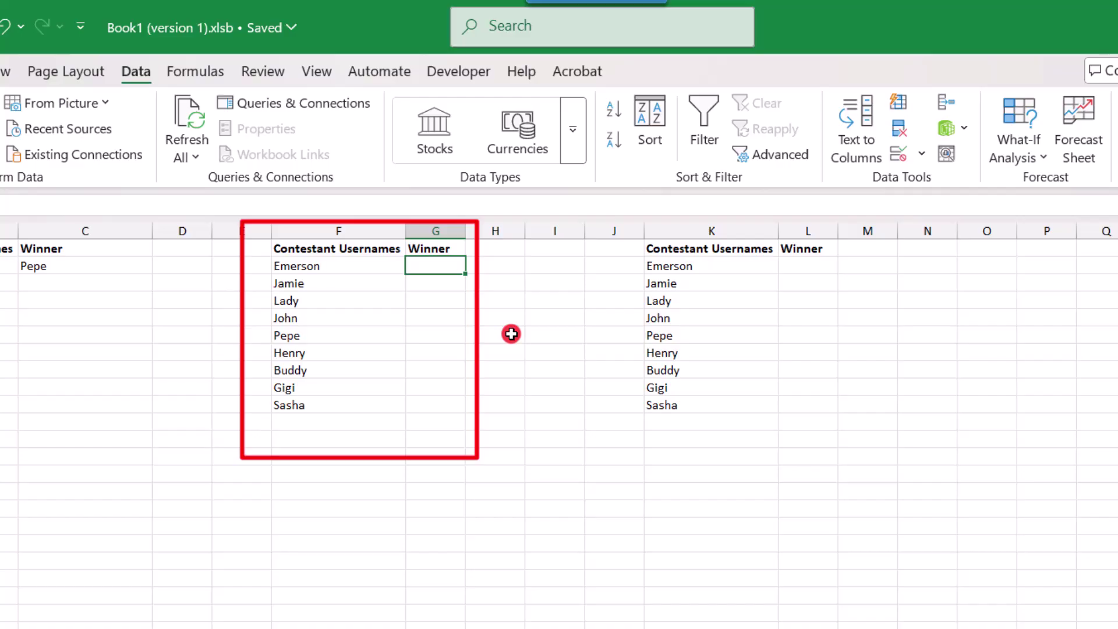
text(=INDEX)
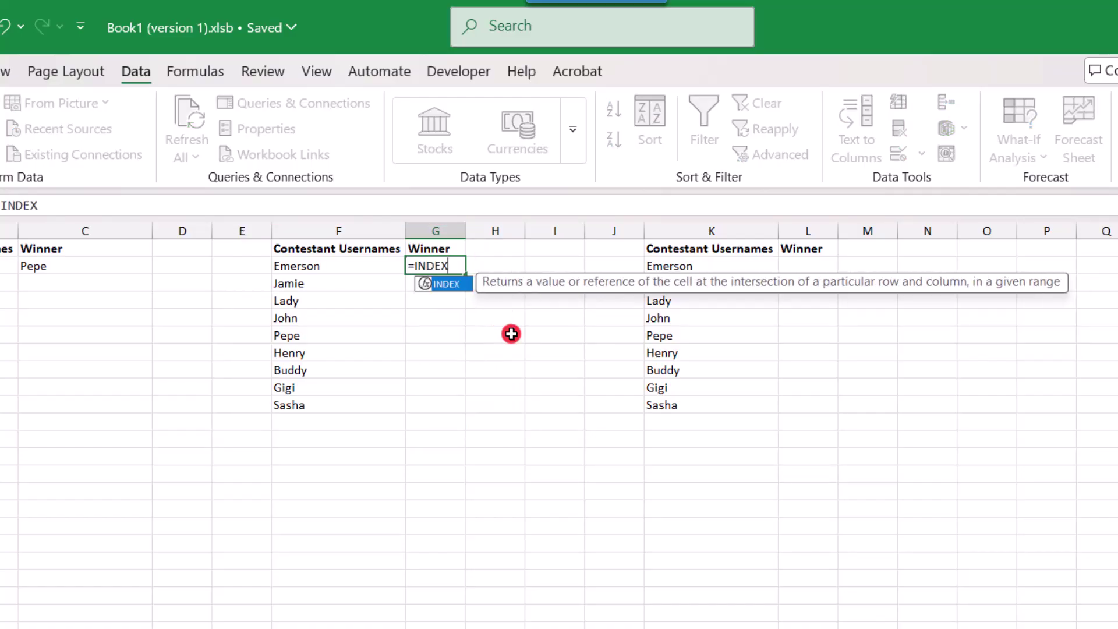
text(()
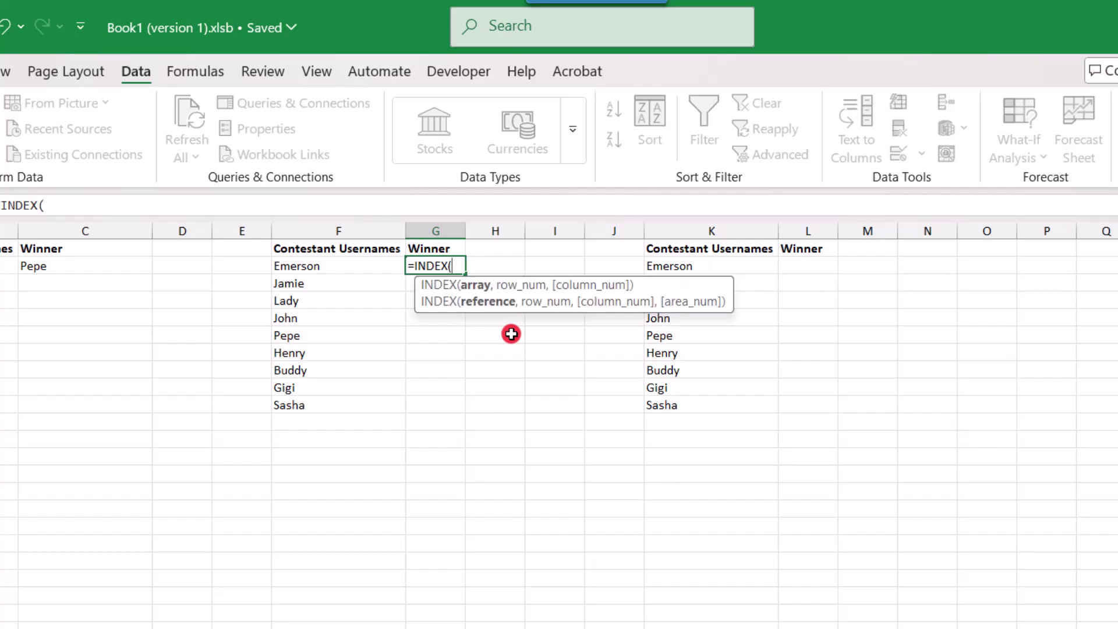
drag(379, 266, 380, 402)
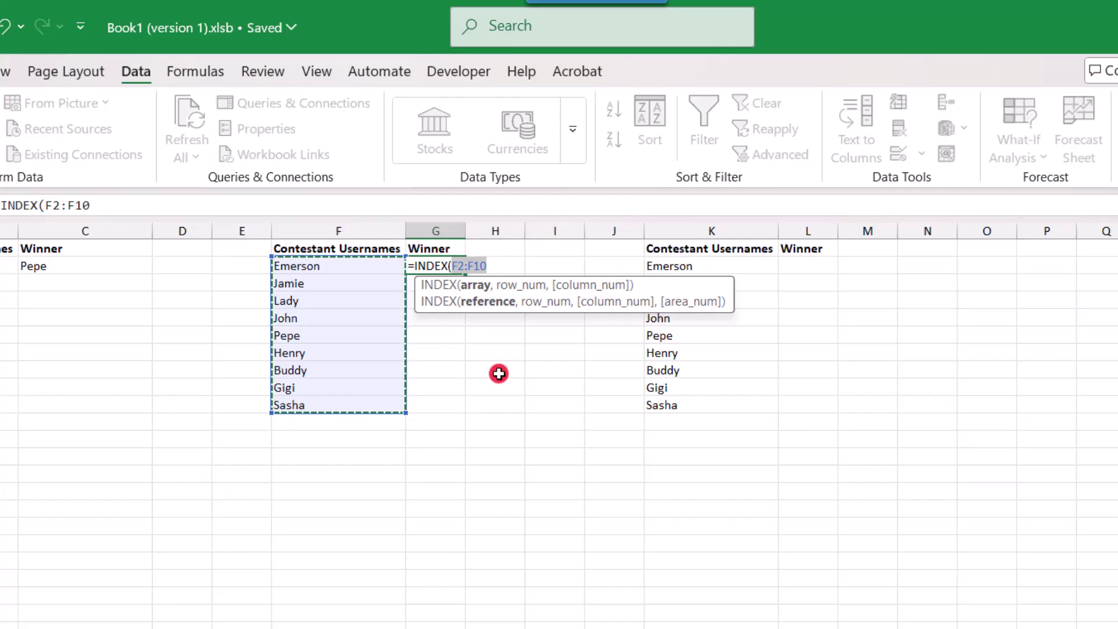
text(,)
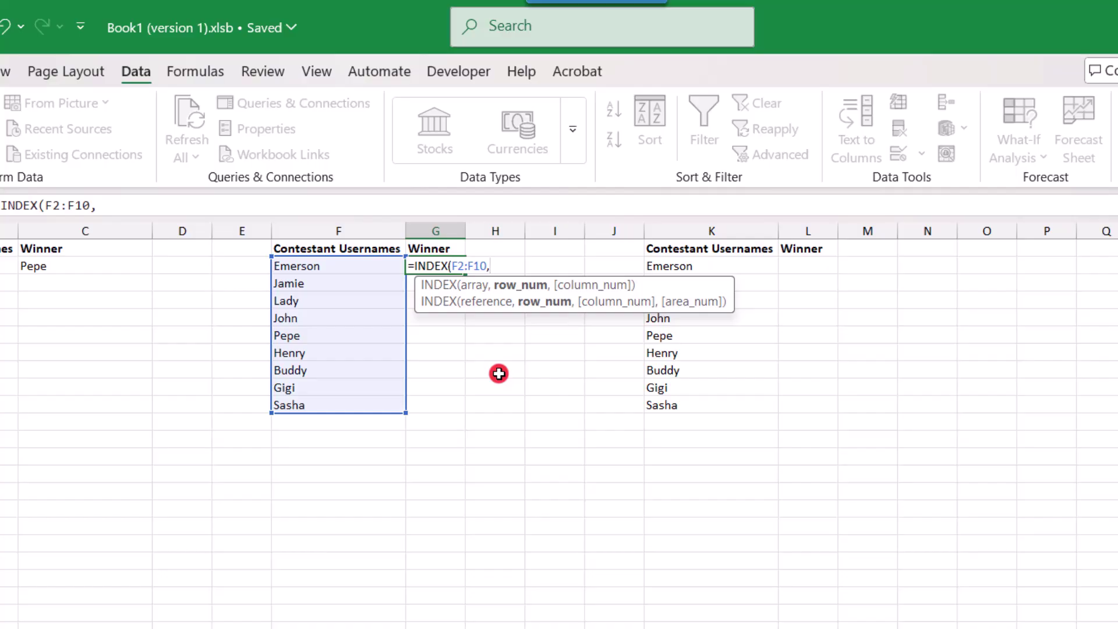
Complete G2 as =INDEX(F2:F10,RANDBETWEEN(1,COUNTA(F2:F10))), returning Lady.
text(RAND)
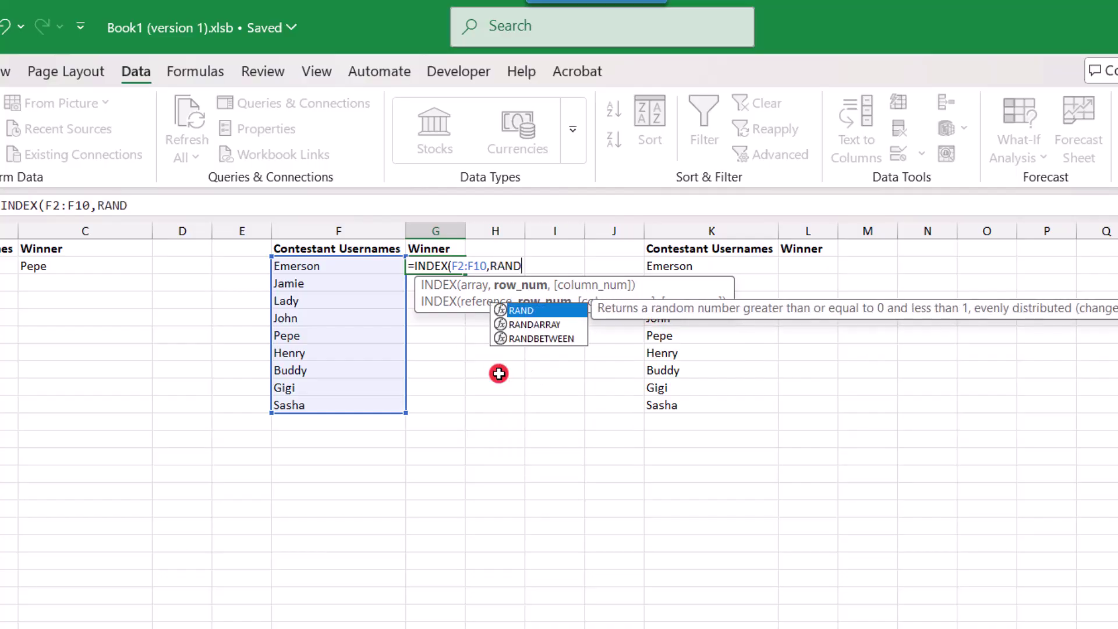
text(BE)
key(Tab)
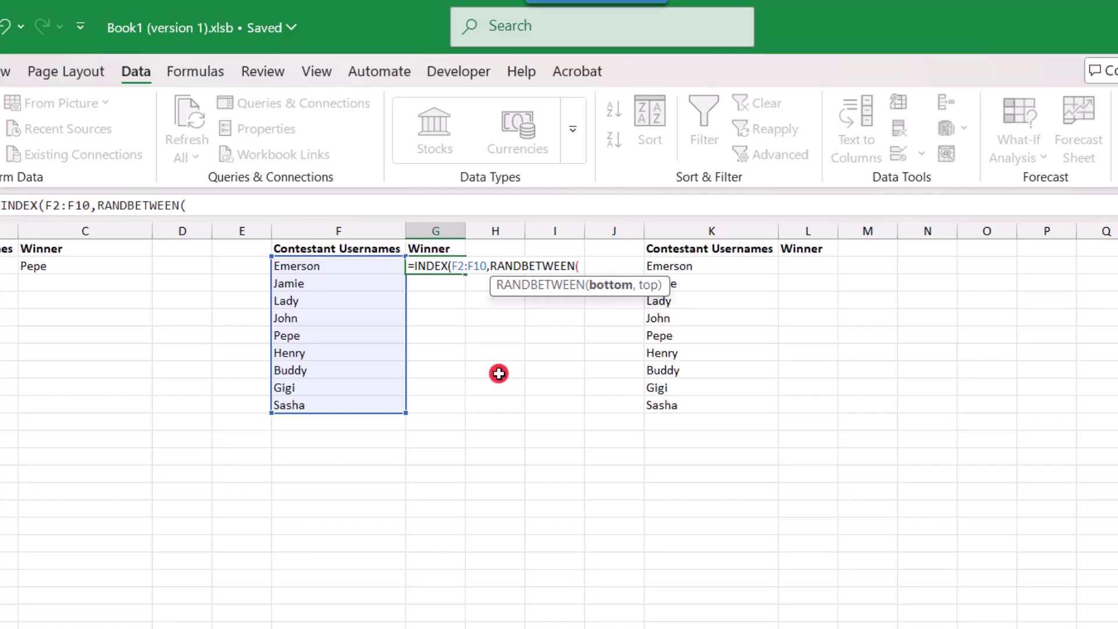
text(1,)
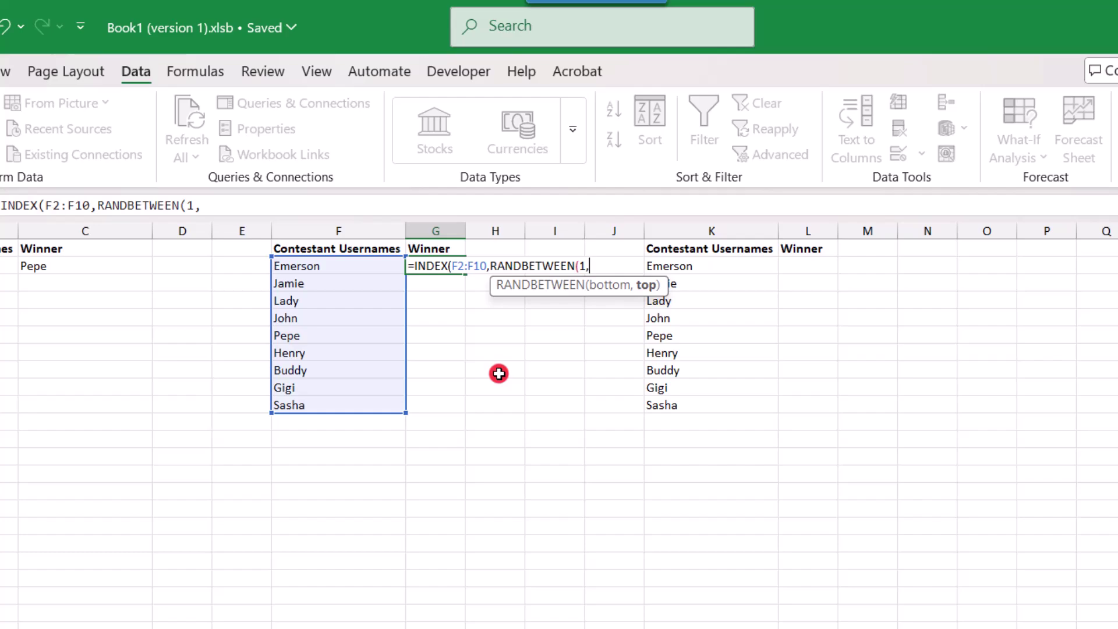
text(COUNTA)
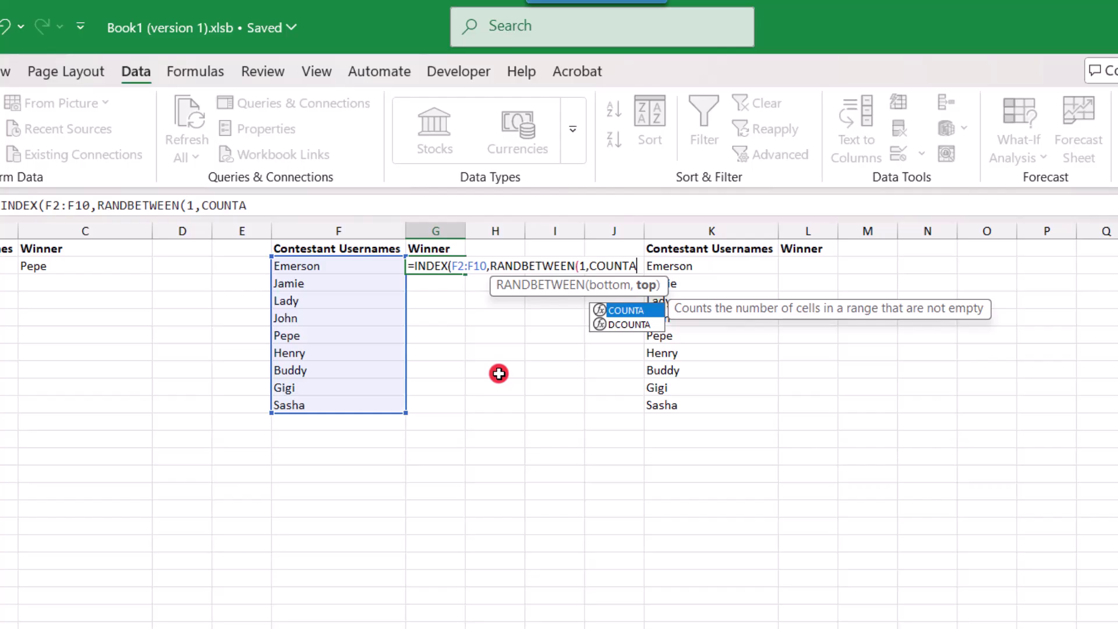
text(()
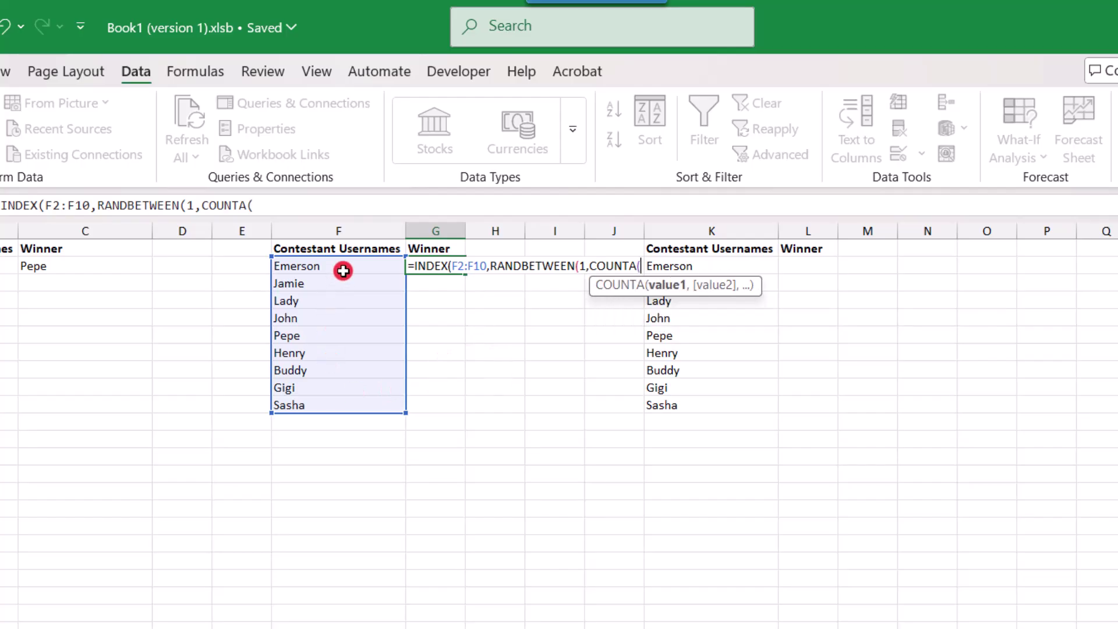
drag(343, 270, 323, 410)
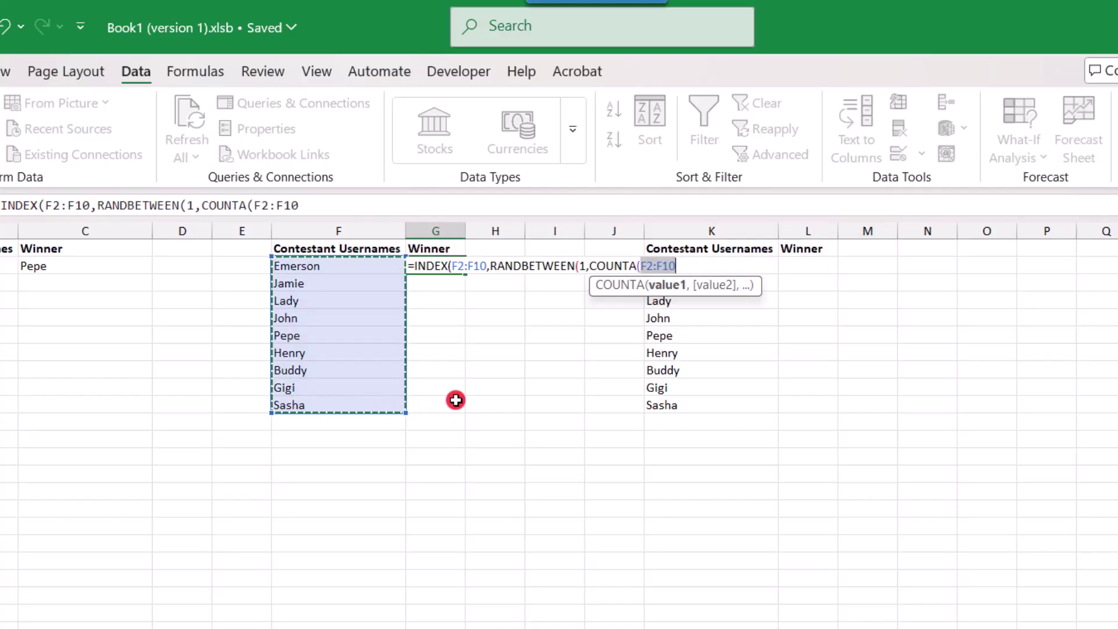
text())
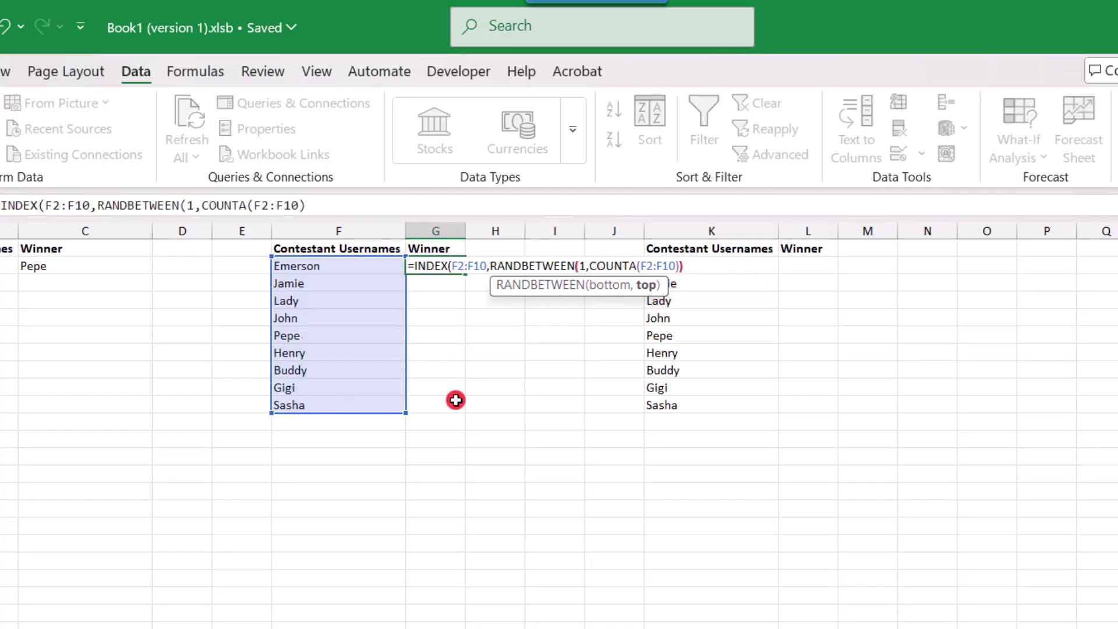
text()))
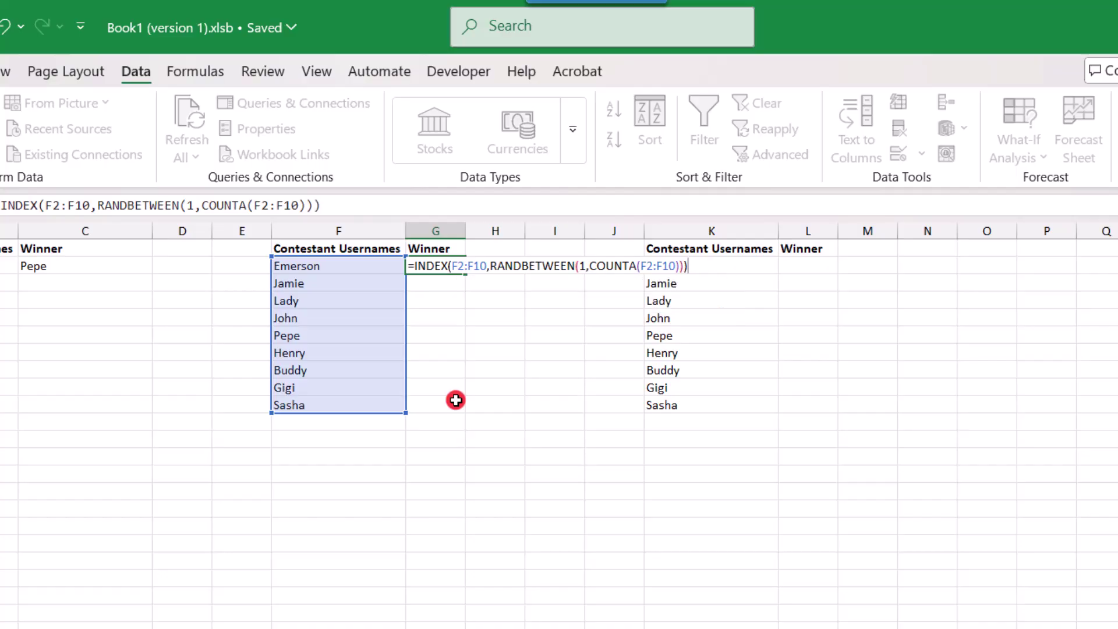
key(Return)
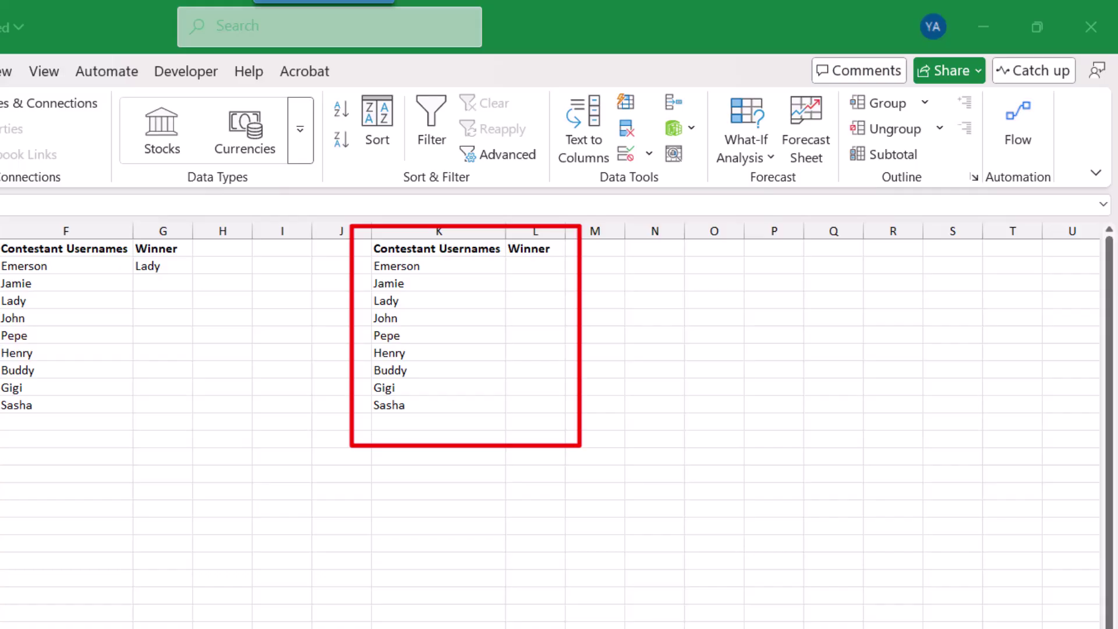
Begin L2 with =INDEX(K2:K10,RANDARRAY( for the third list's winners.
click(563, 262)
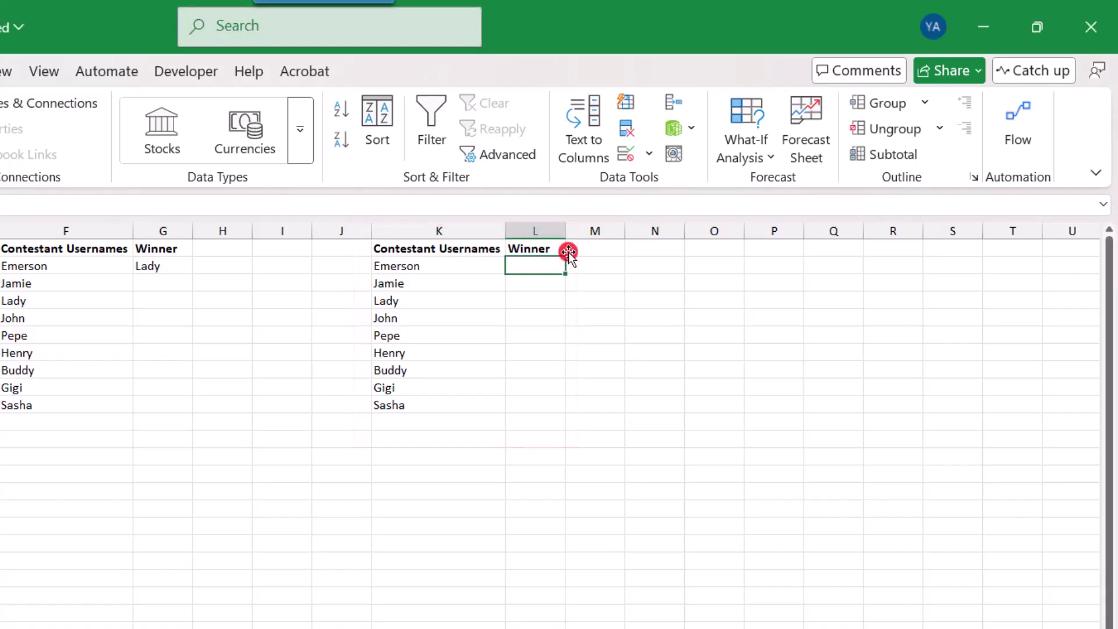
text(=IND)
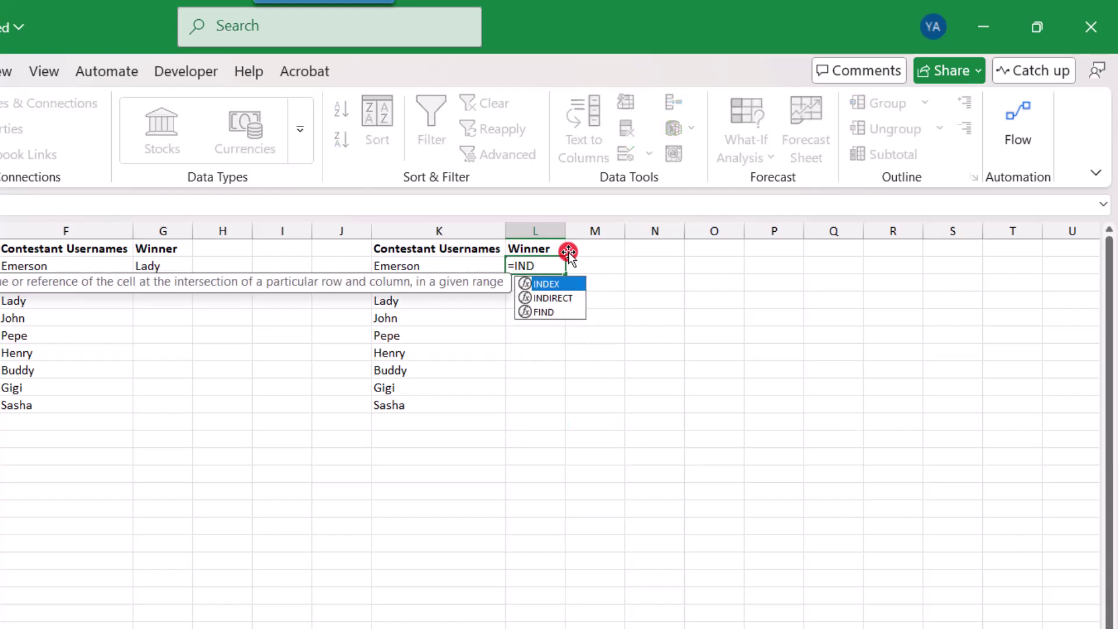
text(EX()
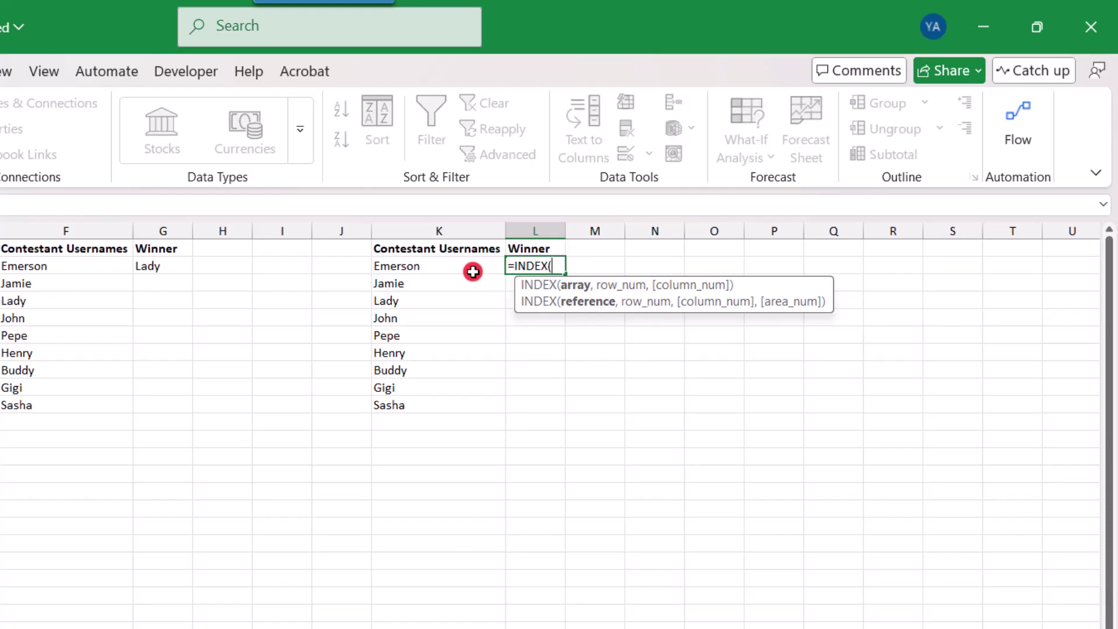
drag(471, 270, 458, 407)
text(,)
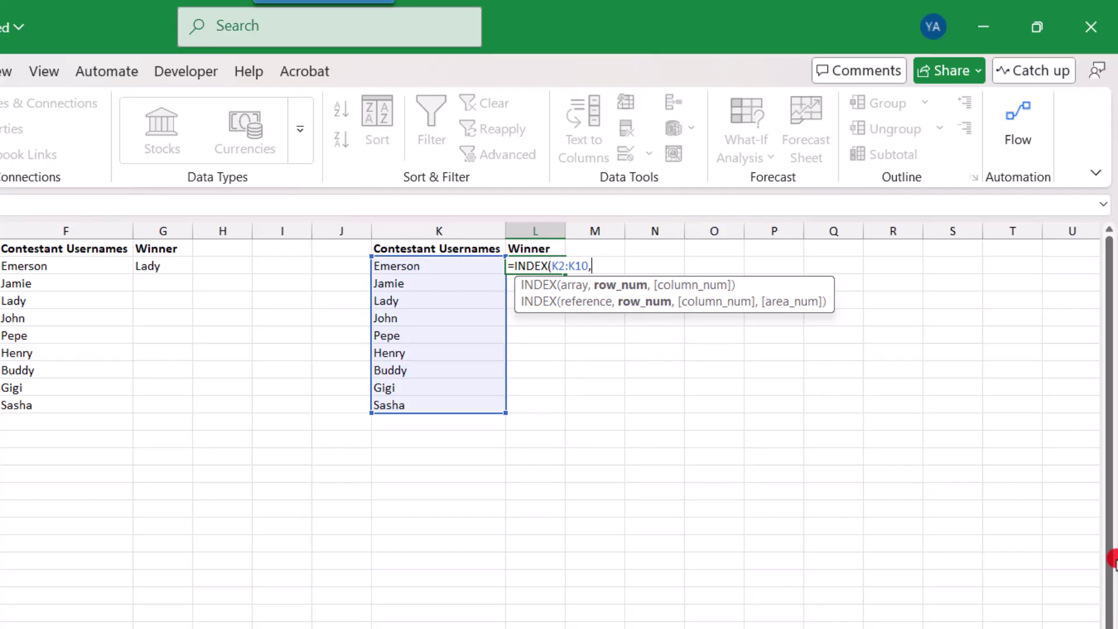
text(RAND)
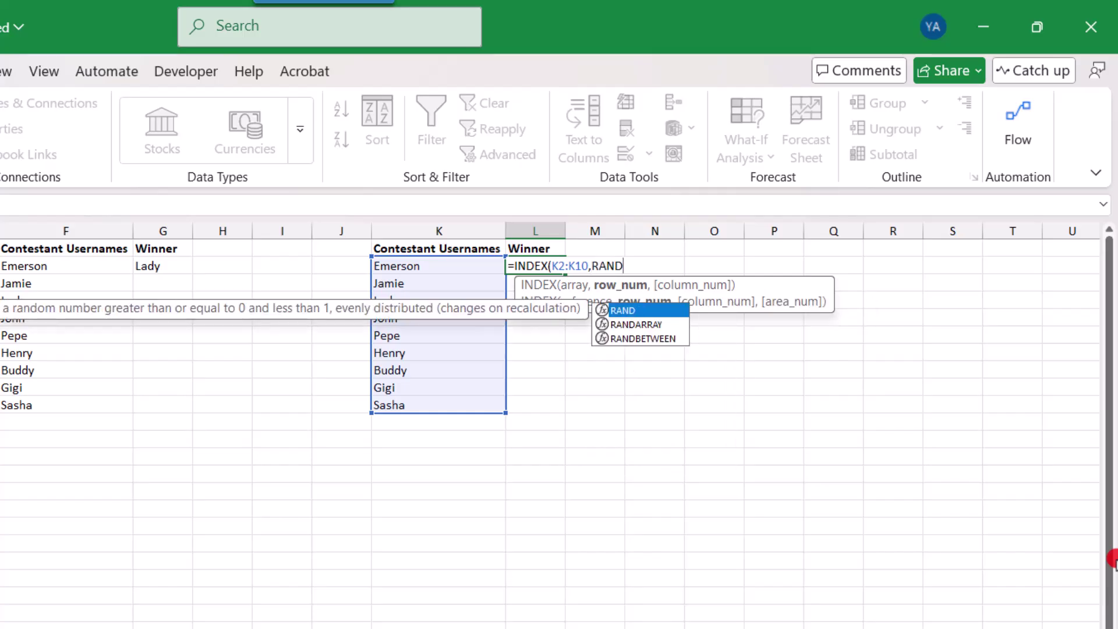
text(A)
key(Tab)
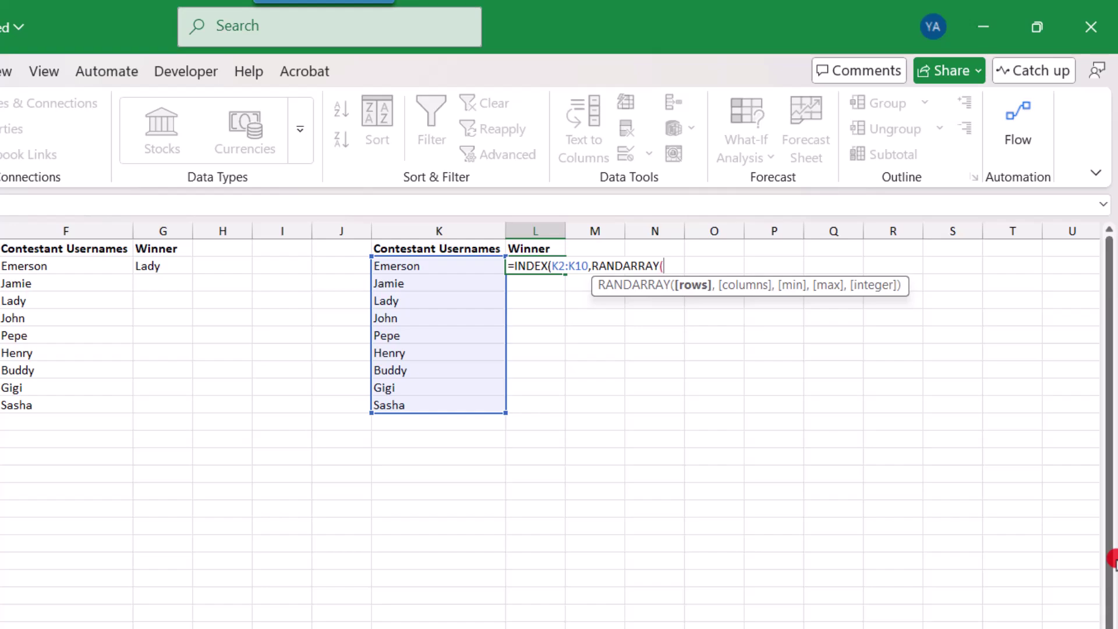
Finish L2 as =INDEX(K2:K10,RANDARRAY(3,1,1,COUNTA(K2:K10))), spilling Pepe, Jamie and Lady.
text(3,)
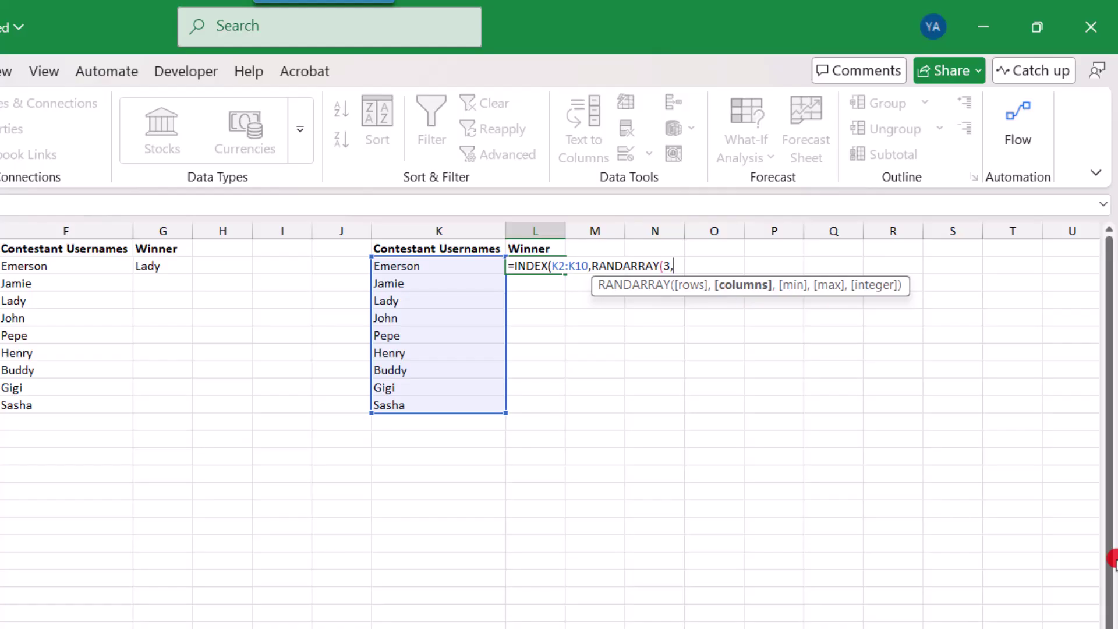
text(1,)
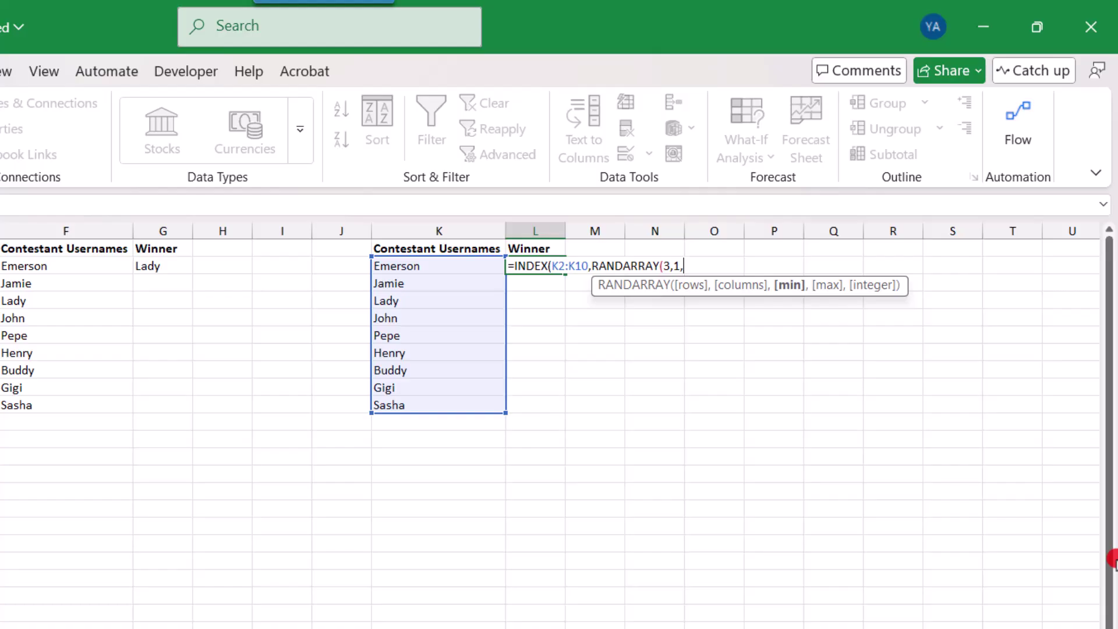
text(1,)
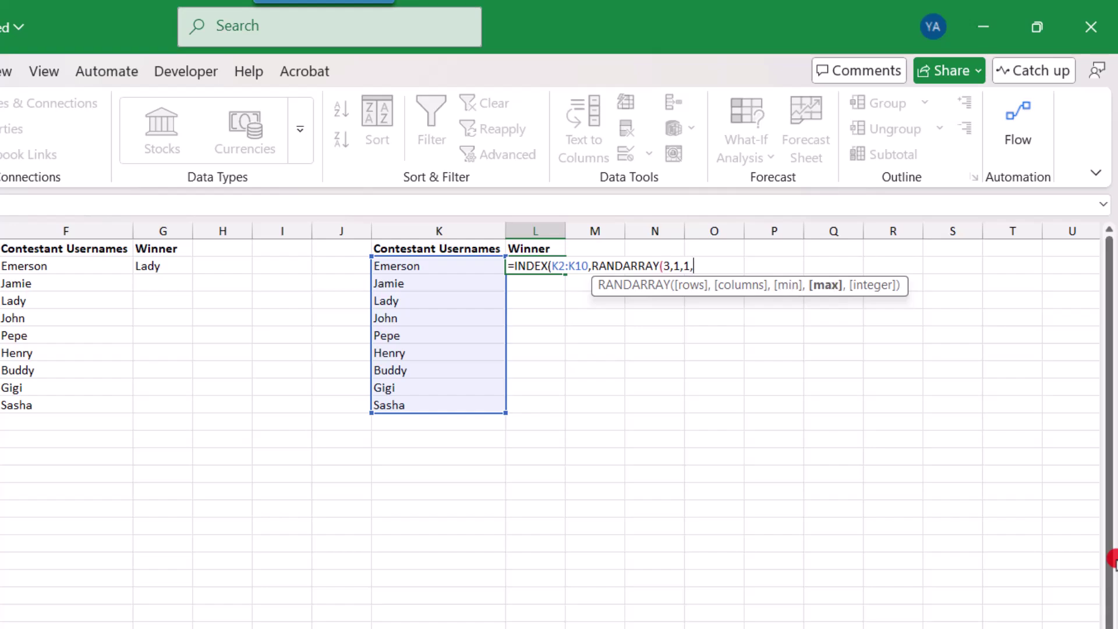
text(COUNTA)
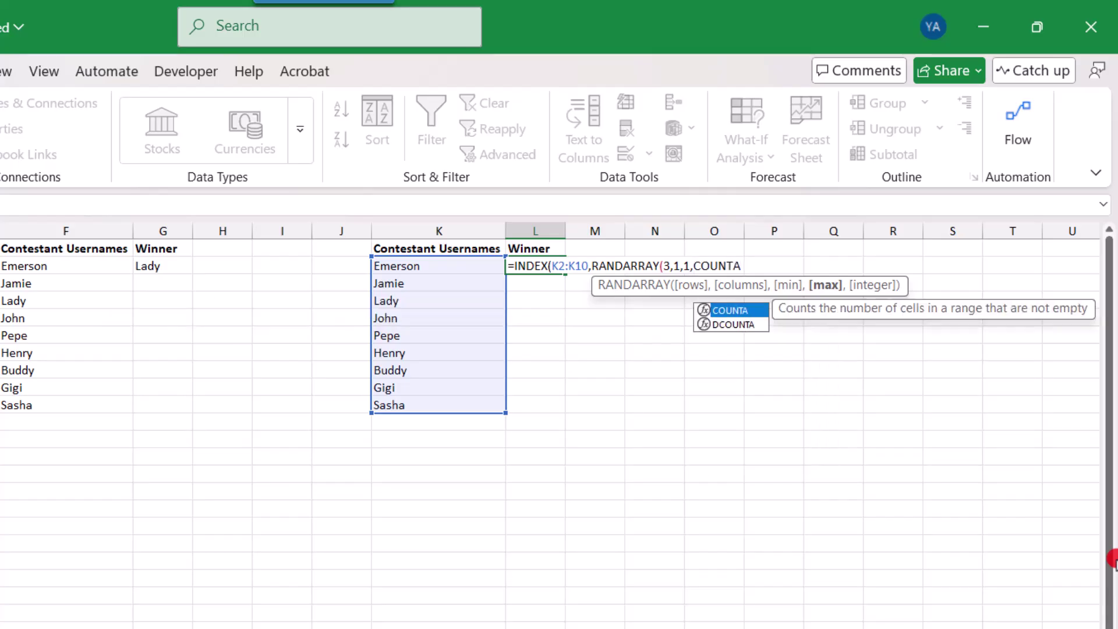
text(()
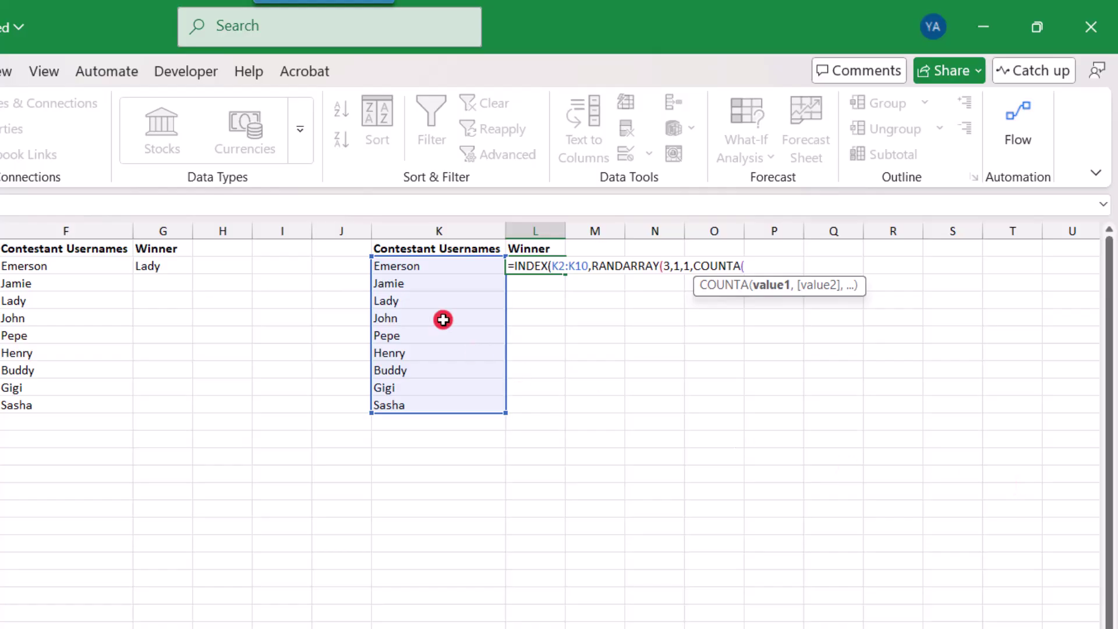
drag(429, 266, 444, 403)
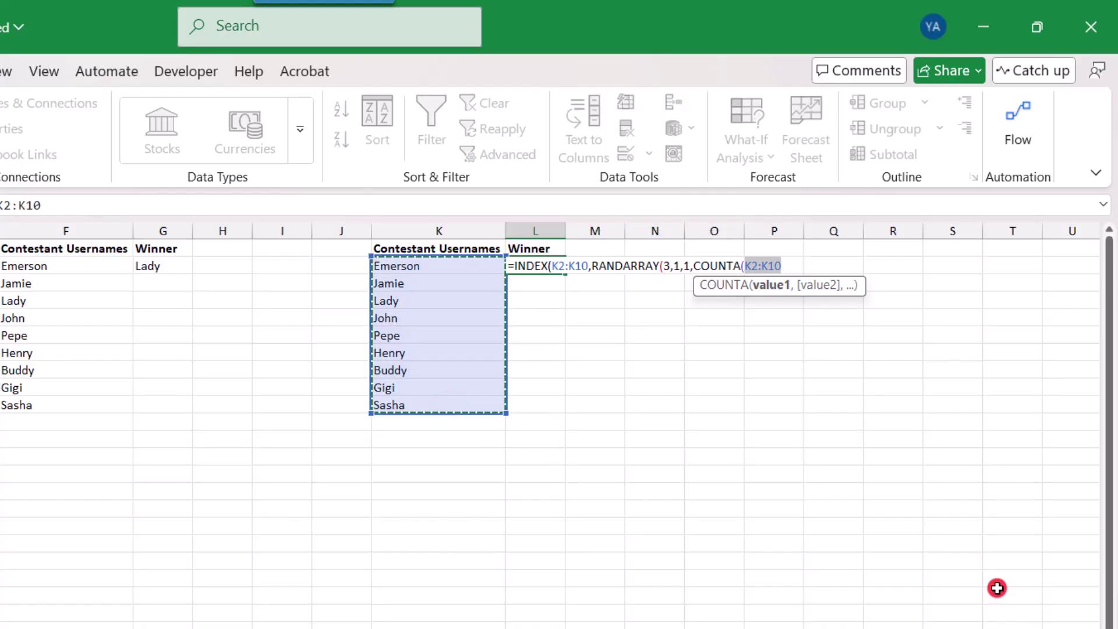
text())))
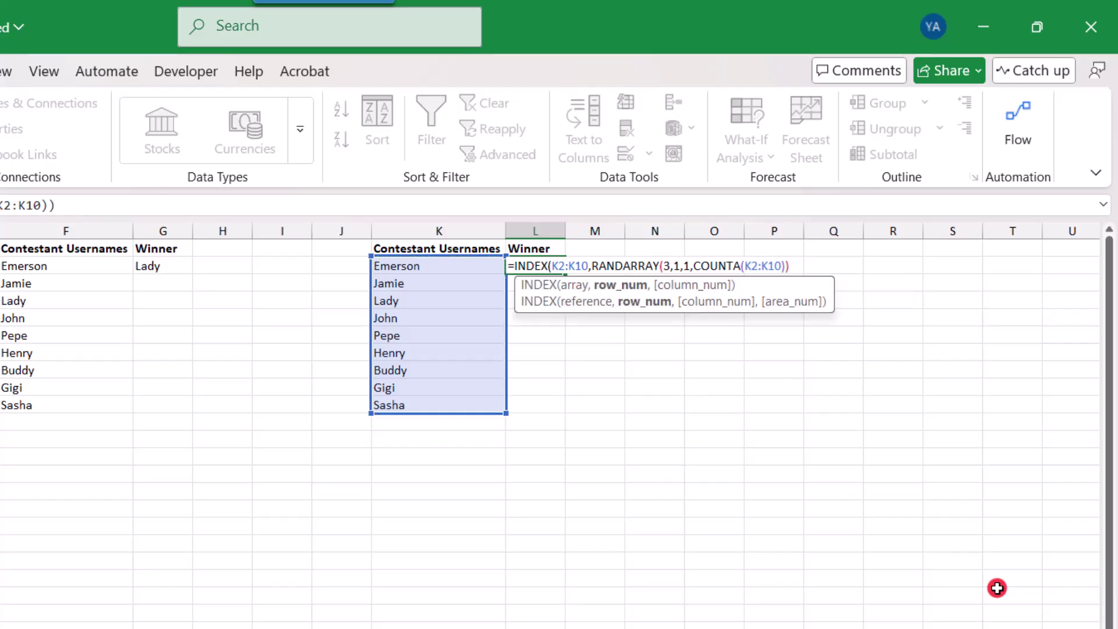
key(Return)
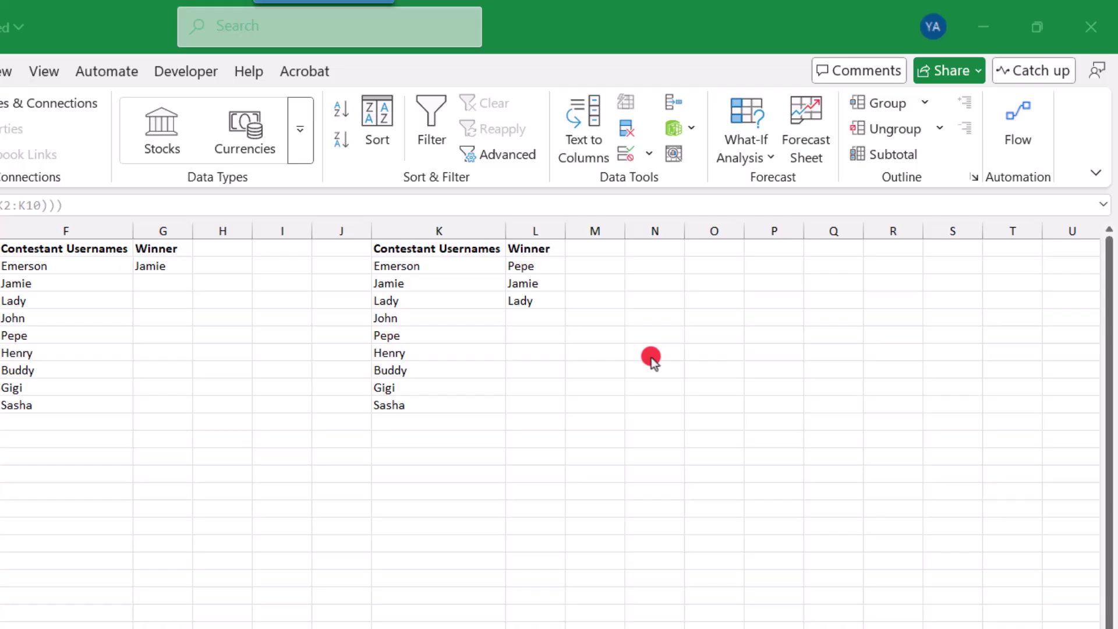
Copy L2:L4 and paste as values, fixing winners Emerson, Henry and Jamie.
drag(535, 260, 546, 302)
right_click(557, 291)
click(609, 287)
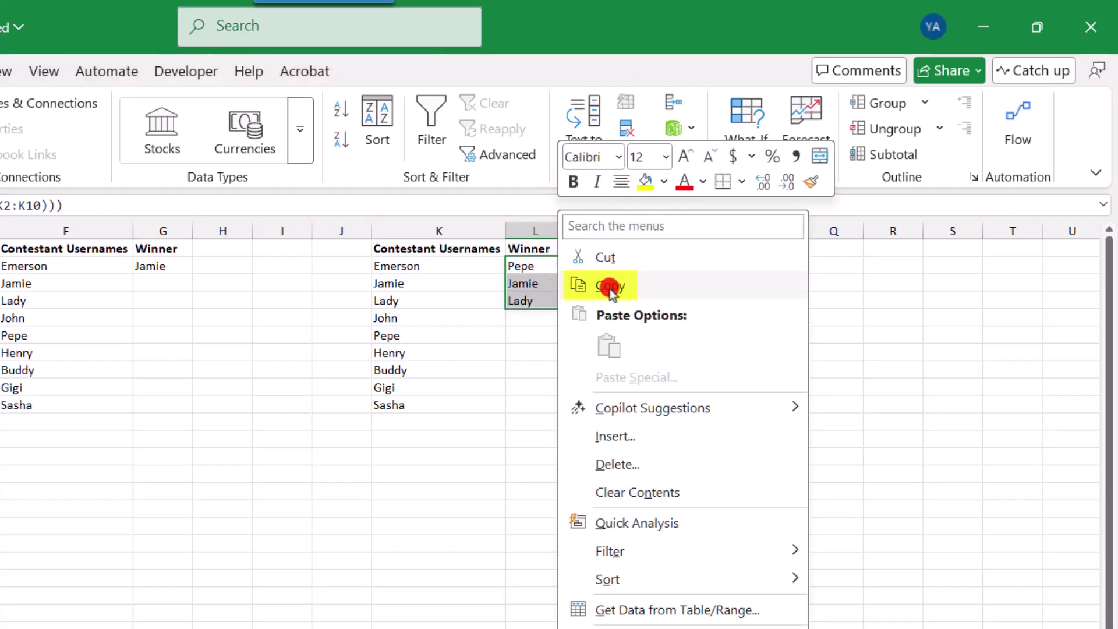
right_click(554, 288)
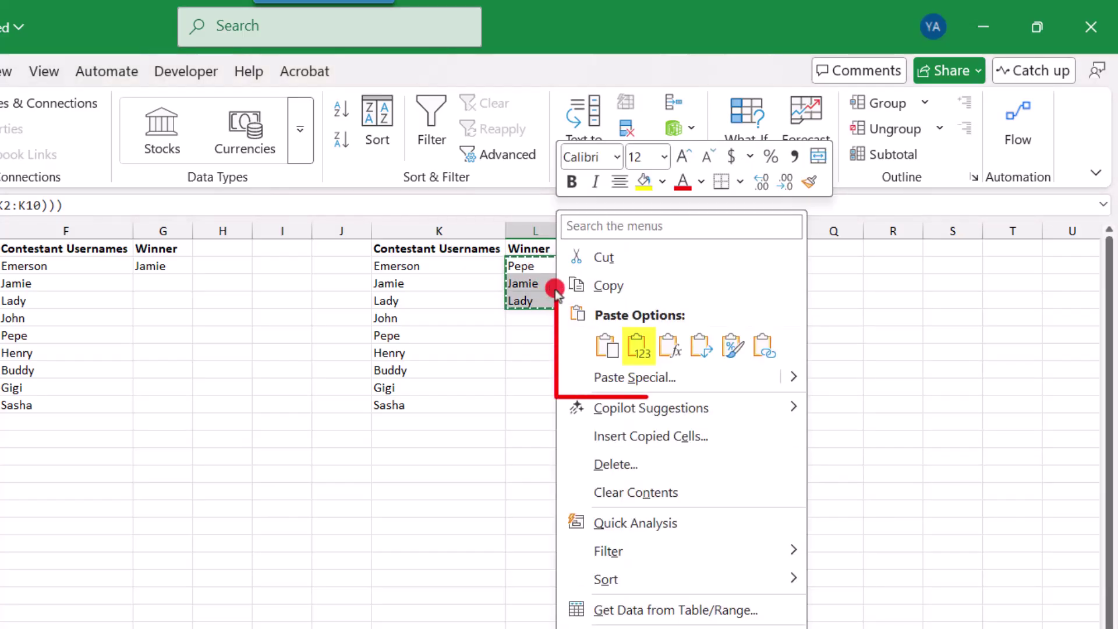
click(639, 350)
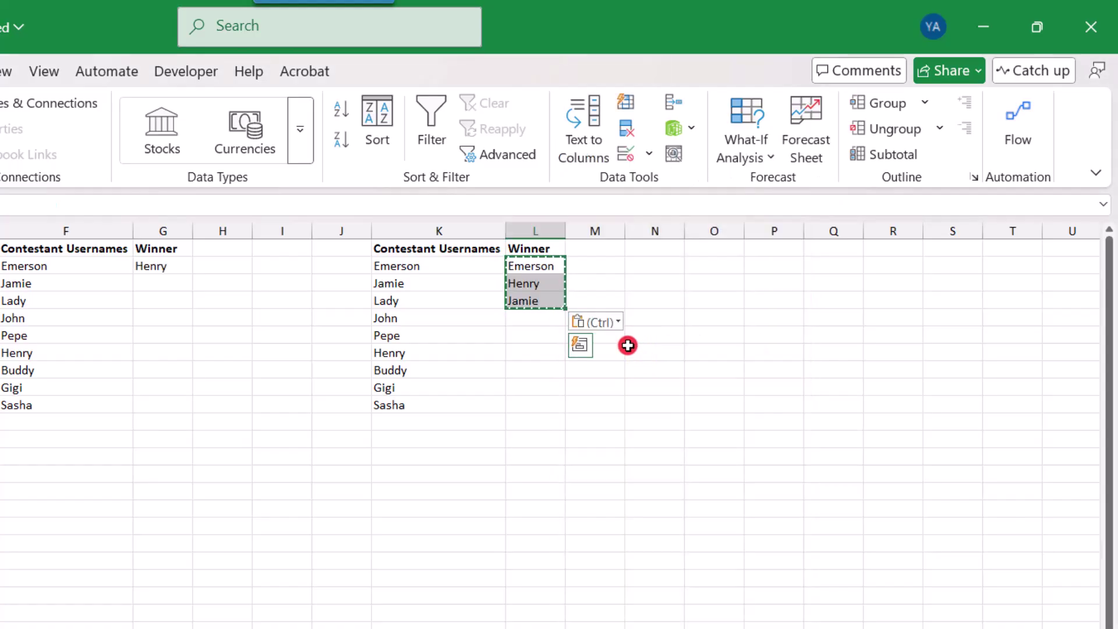
key(Escape)
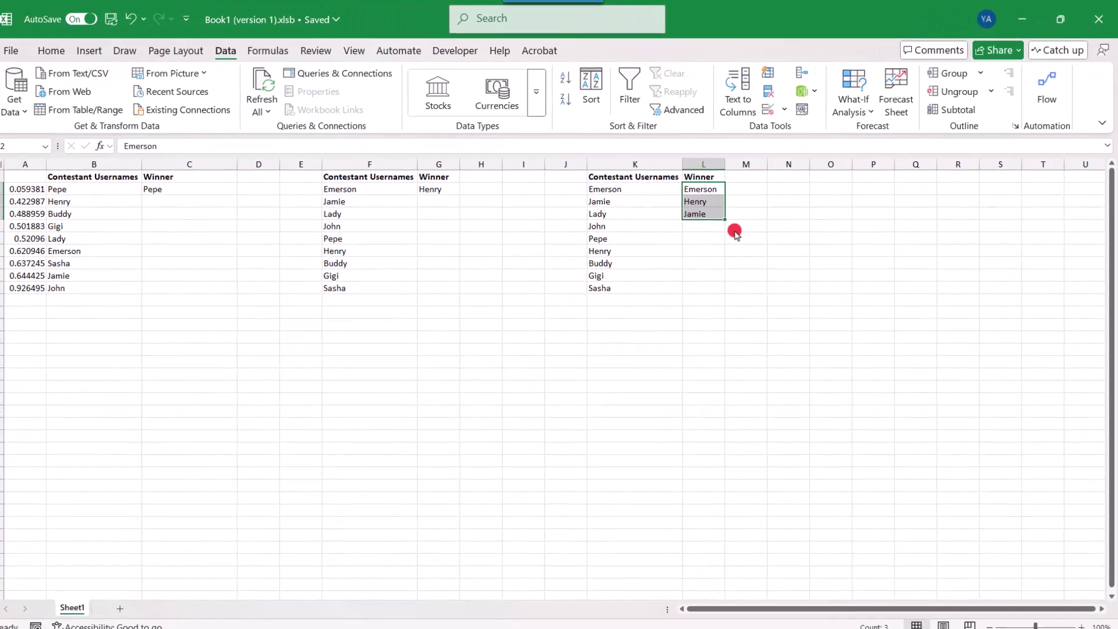
click(664, 207)
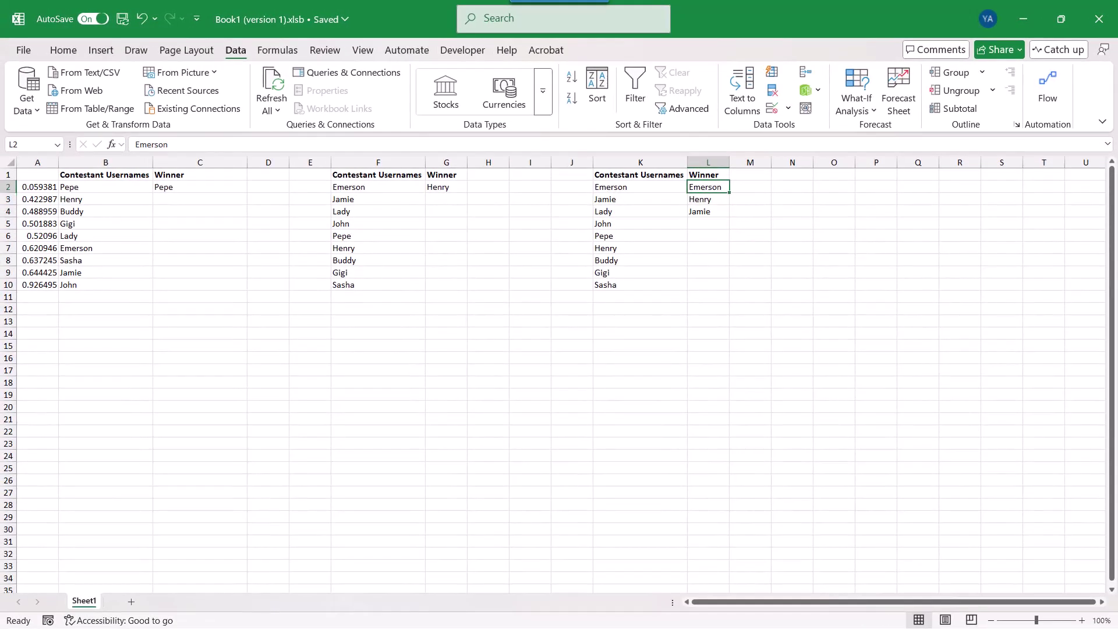